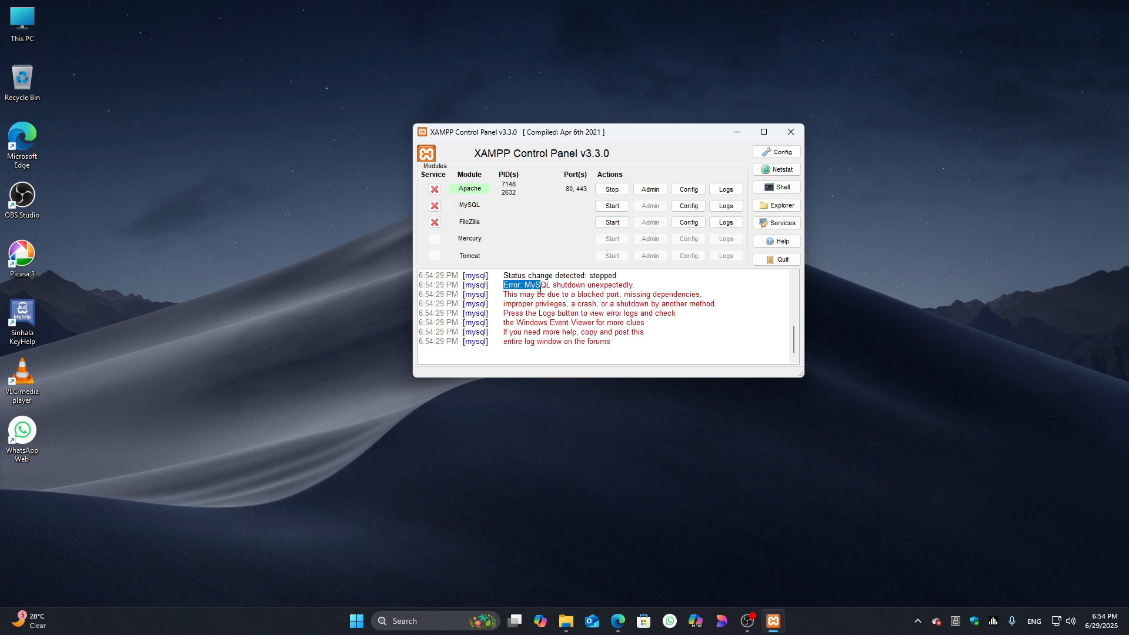
# Stop the Apache module and quit the XAMPP Control Panel.
pyautogui.click(706, 298)
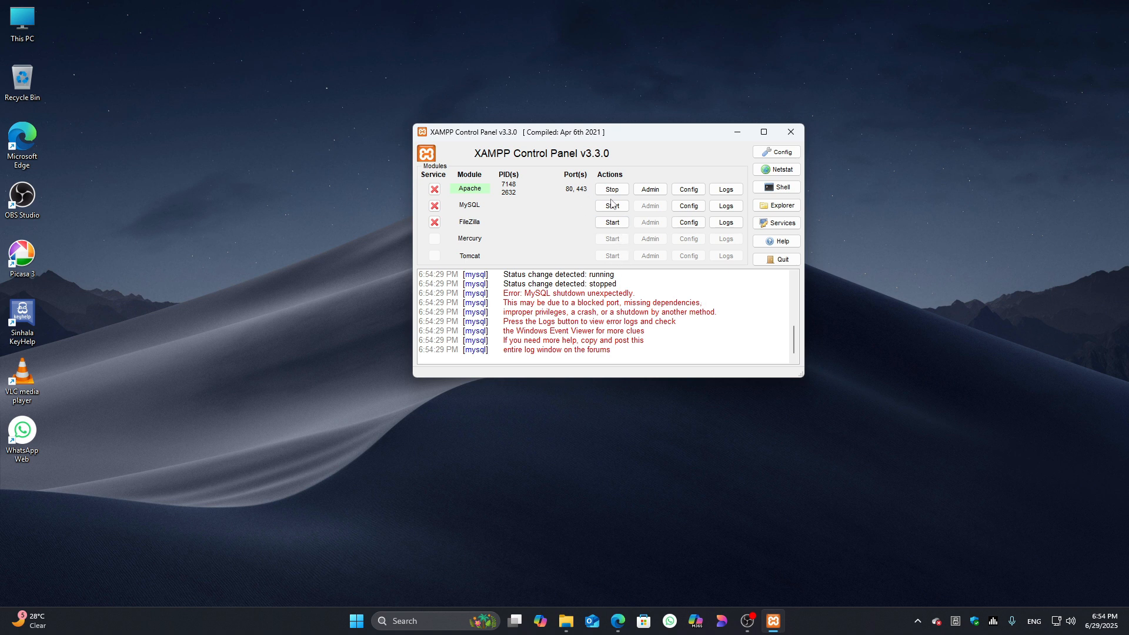
pyautogui.click(617, 194)
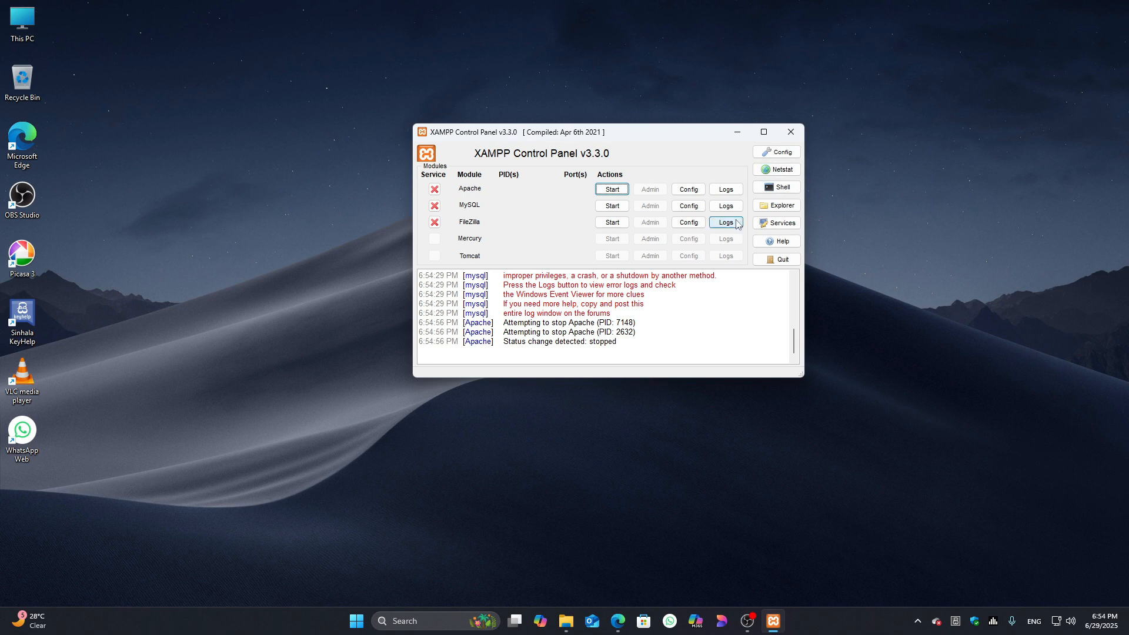
pyautogui.click(772, 261)
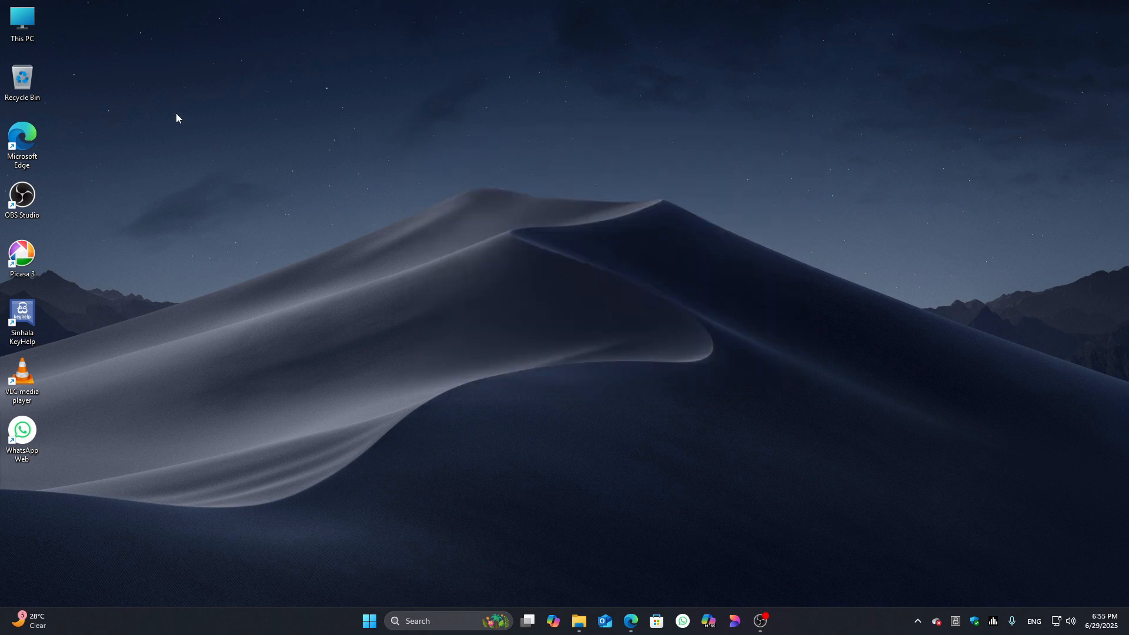
# Open the C:\xampp\mysql\data folder in File Explorer and check its full path.
pyautogui.doubleClick(34, 21)
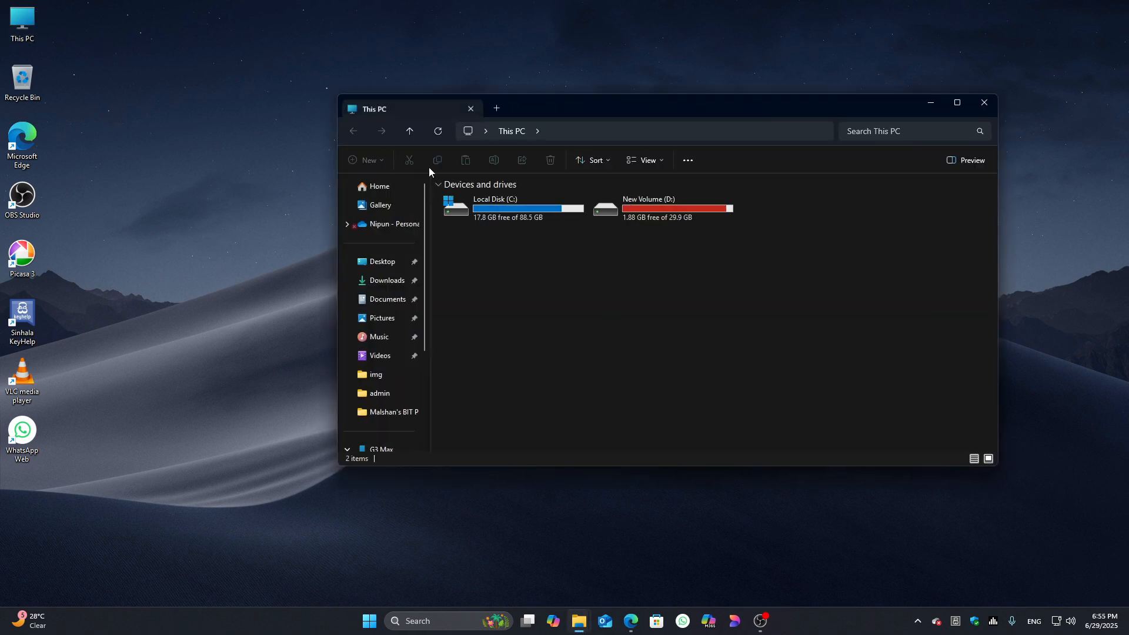
pyautogui.doubleClick(478, 201)
pyautogui.doubleClick(472, 366)
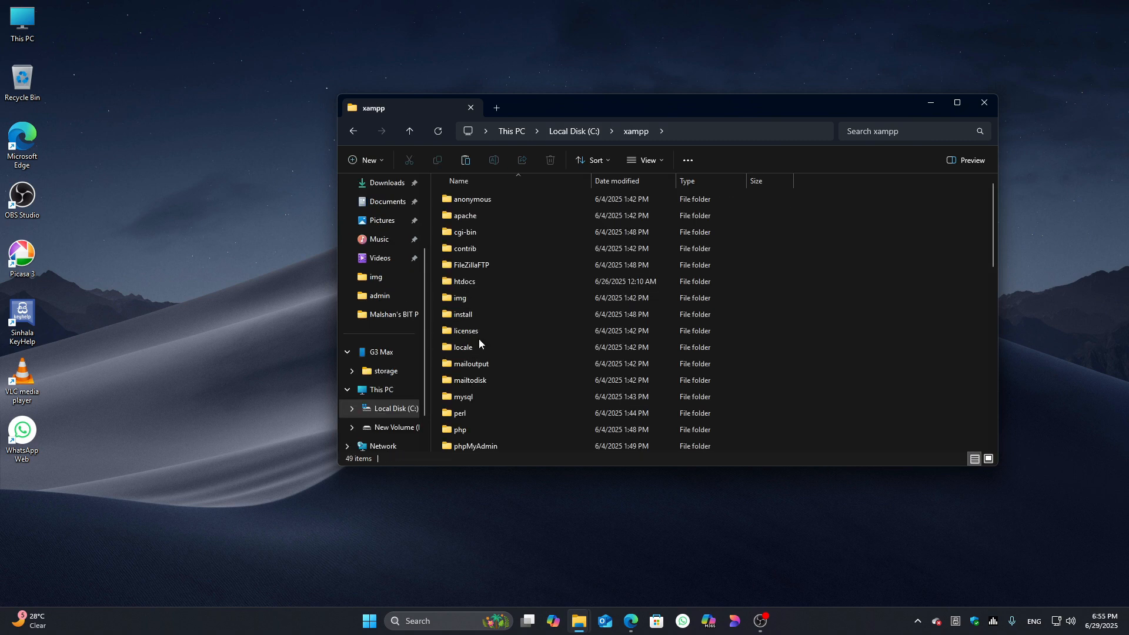
pyautogui.doubleClick(463, 397)
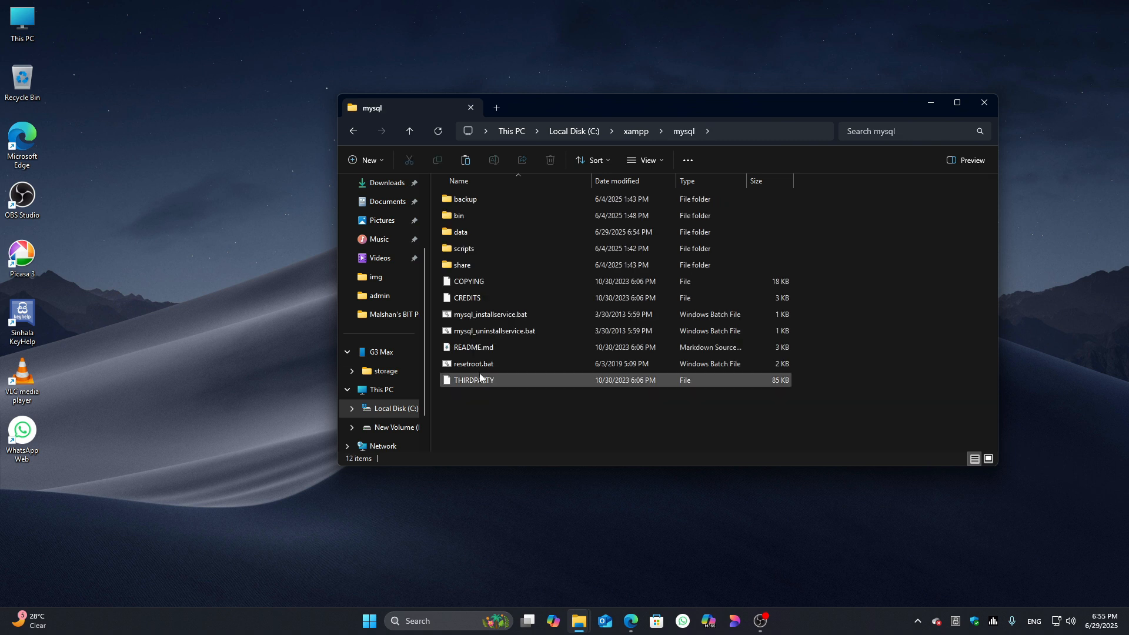
pyautogui.click(471, 234)
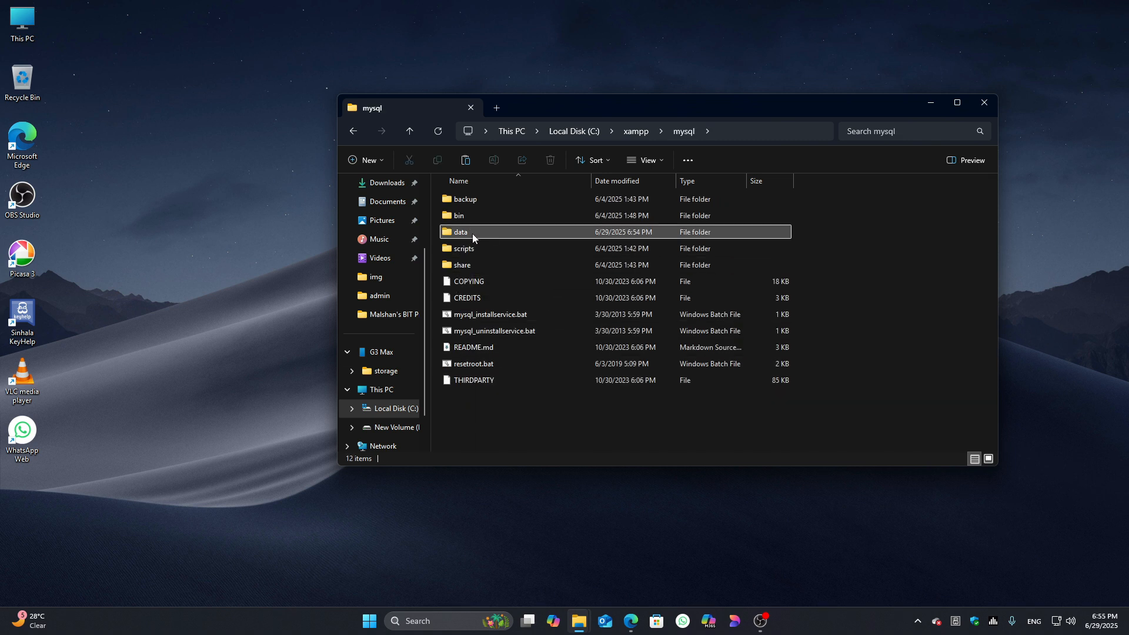
pyautogui.doubleClick(457, 234)
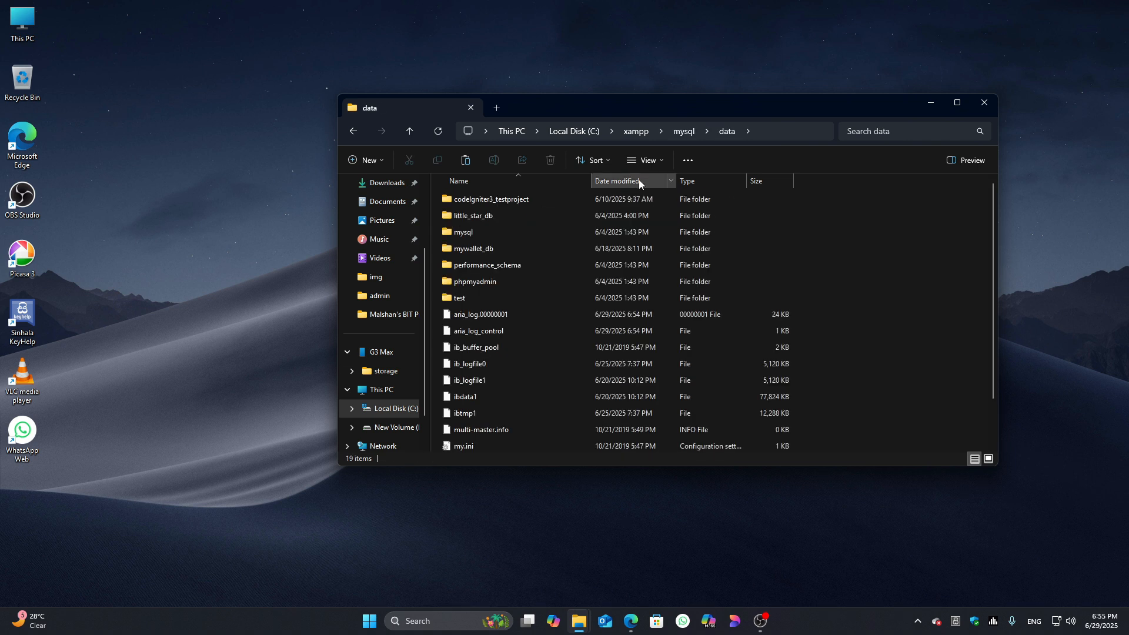
pyautogui.click(753, 132)
pyautogui.click(477, 130)
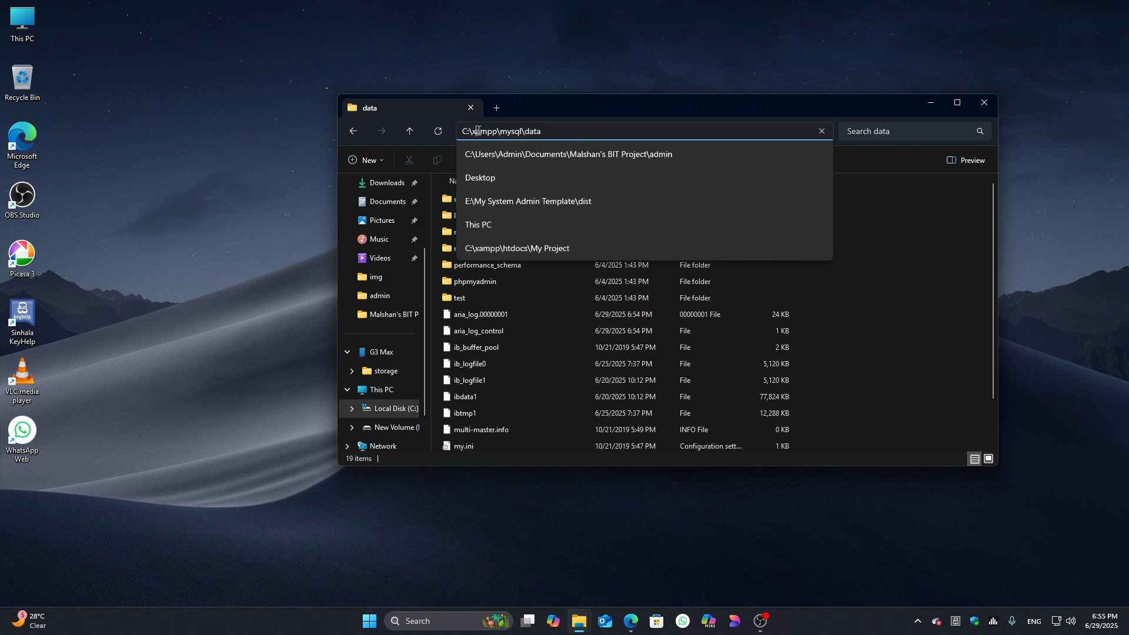
pyautogui.moveTo(590, 138); pyautogui.dragTo(454, 133)
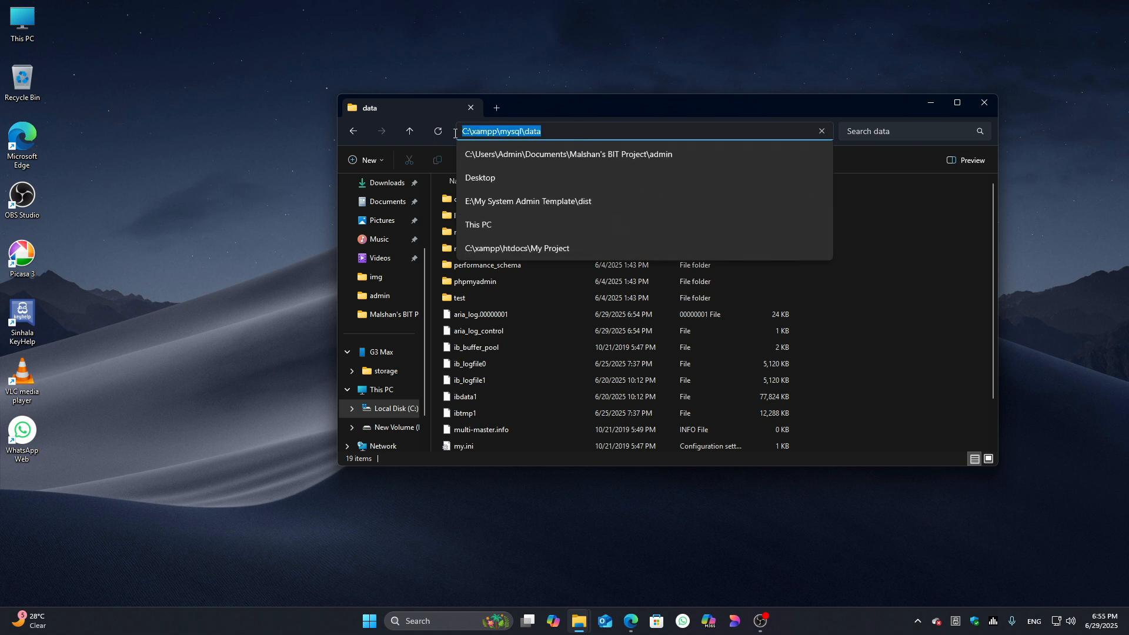
pyautogui.doubleClick(534, 133)
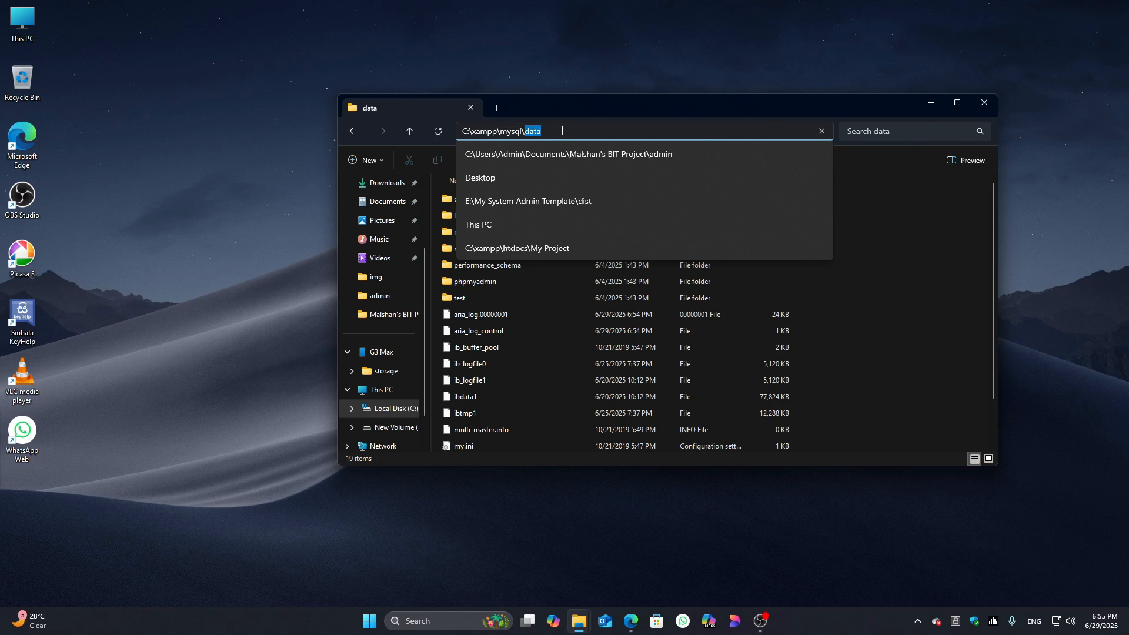
pyautogui.click(848, 260)
# Copy all files and folders in the mysql data folder.
pyautogui.hotkey('ctrl', 'a')
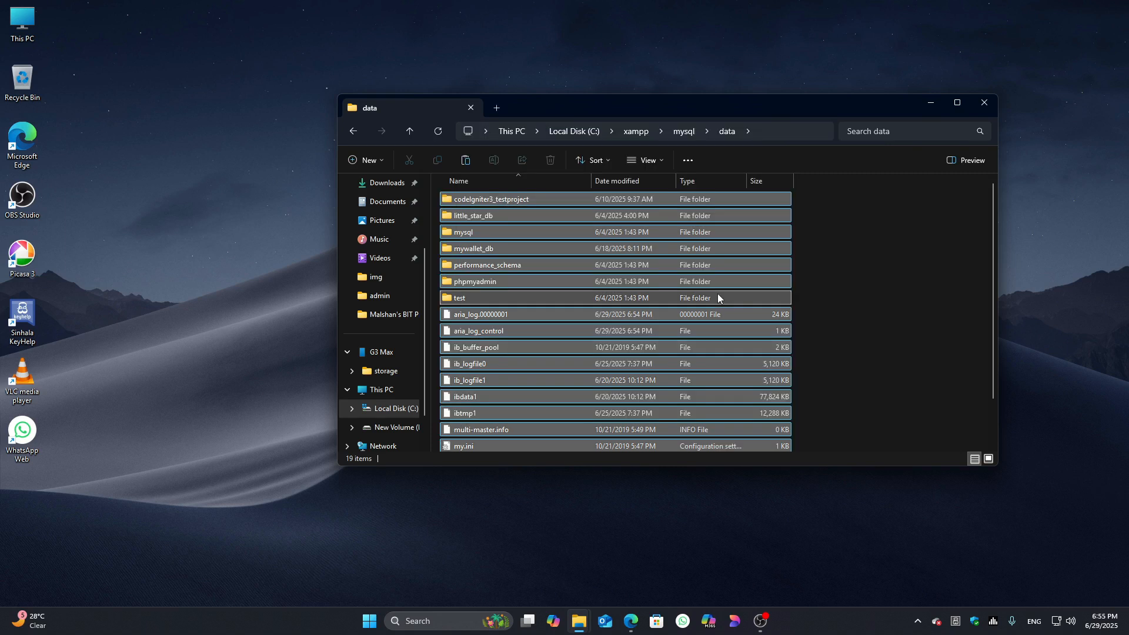
pyautogui.rightClick(658, 252)
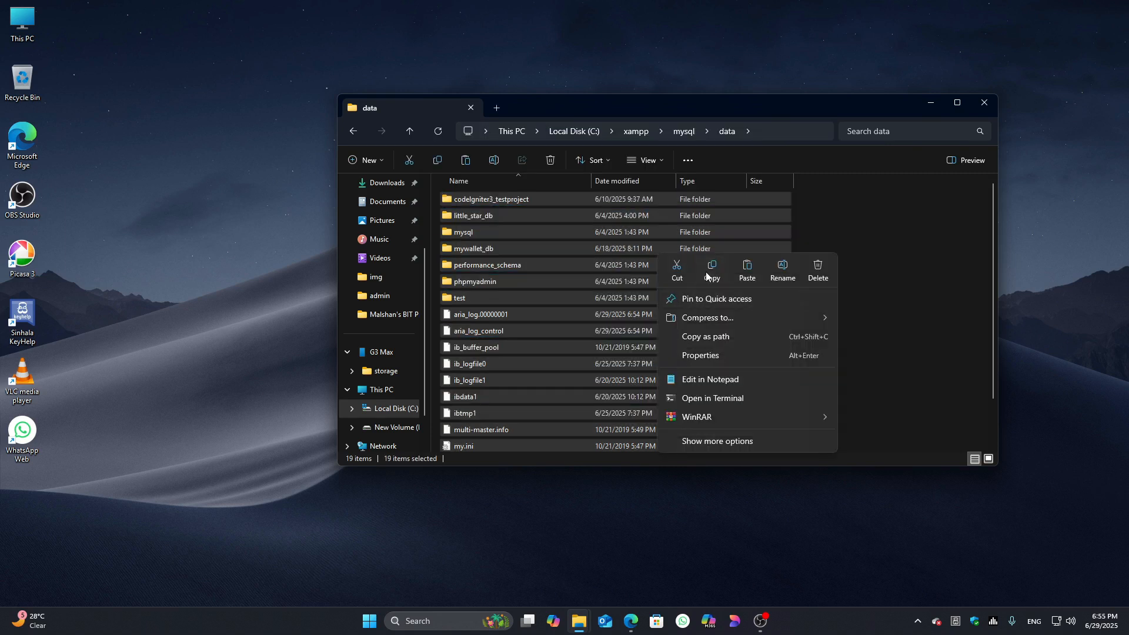
pyautogui.click(708, 271)
pyautogui.rightClick(524, 217)
pyautogui.click(305, 177)
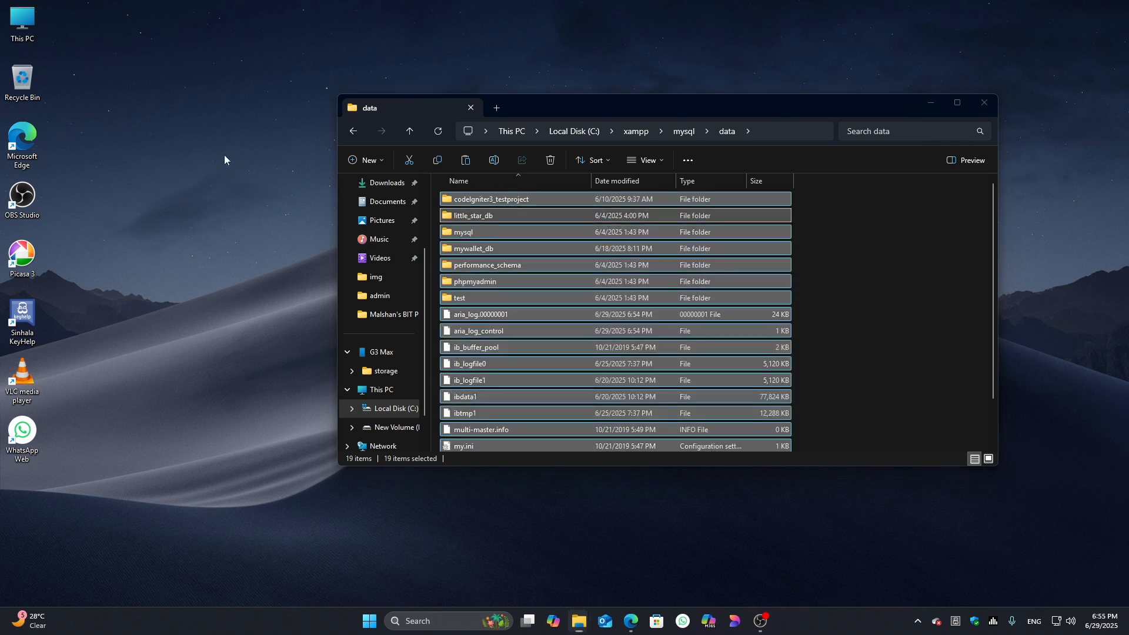
# Create a new desktop folder named "MysaqlData Backup".
pyautogui.rightClick(224, 154)
pyautogui.moveTo(262, 280)
pyautogui.click(329, 285)
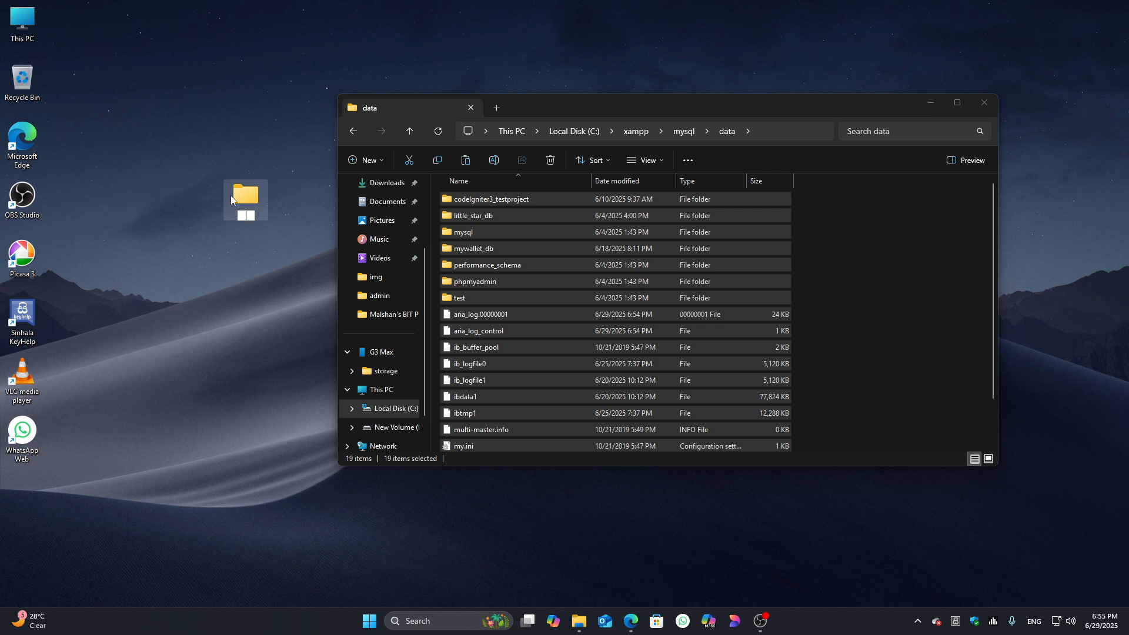
pyautogui.write('MysaqlData Backup')
pyautogui.press('Return')
# Paste the copied data files into the MysaqlData Backup folder and close its window.
pyautogui.doubleClick(230, 195)
pyautogui.rightClick(523, 242)
pyautogui.click(536, 273)
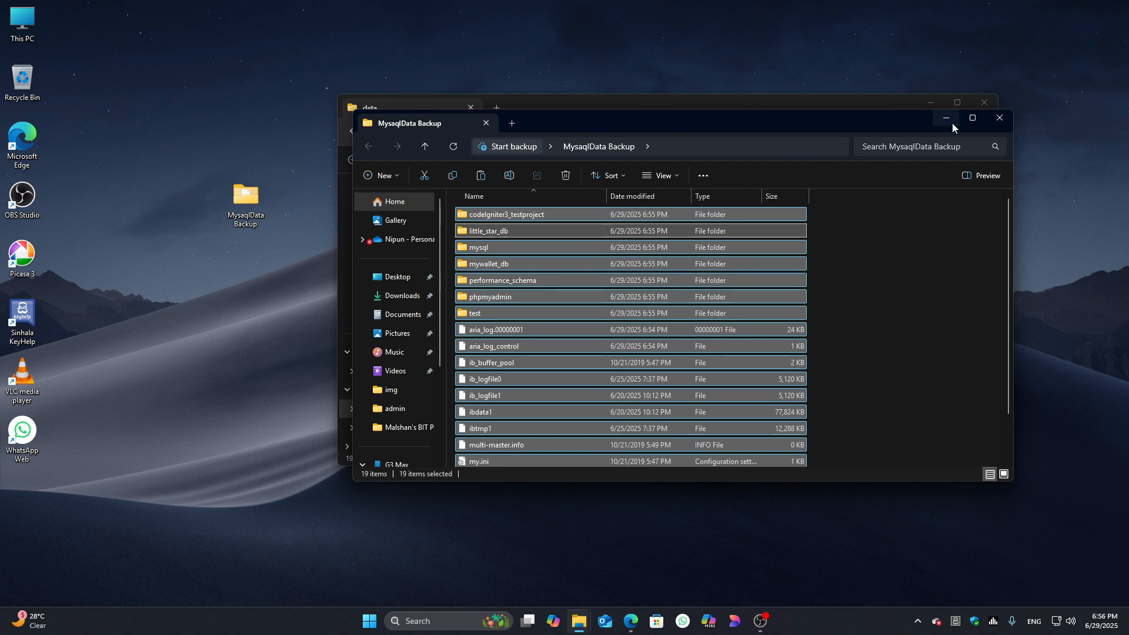
pyautogui.click(945, 118)
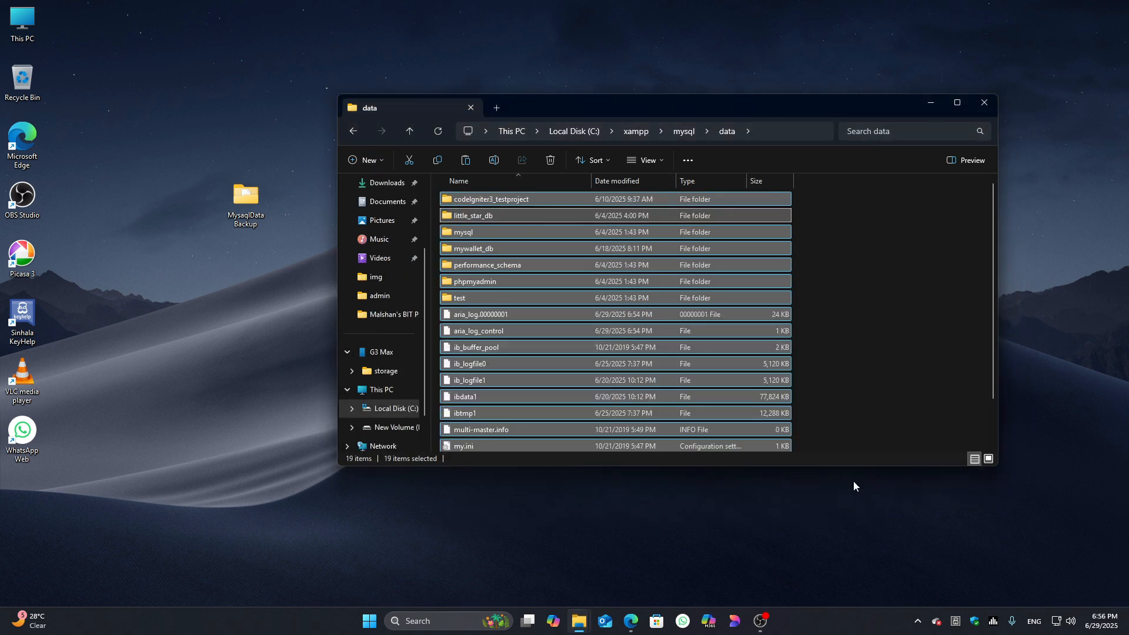
pyautogui.moveTo(584, 622)
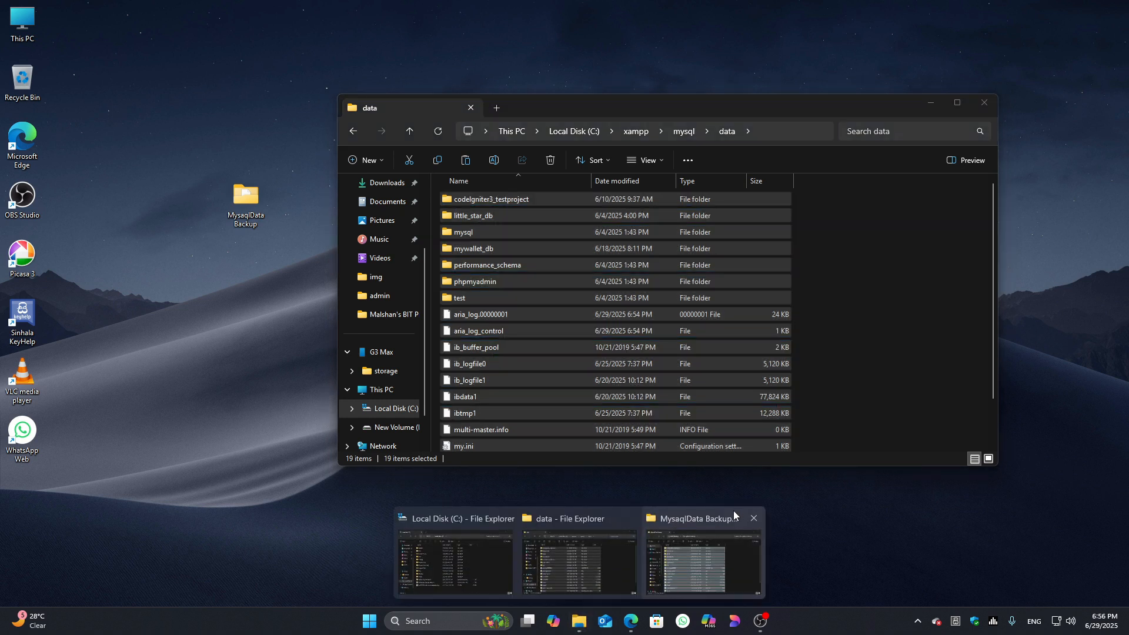
pyautogui.click(753, 521)
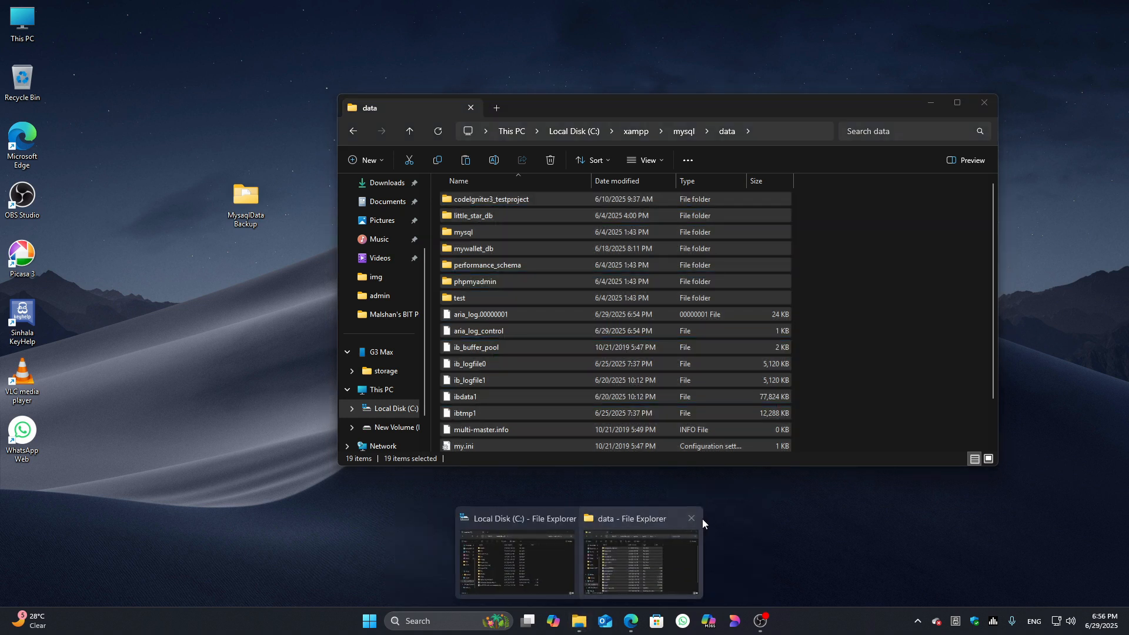
# Delete all files and folders inside C:\xampp\mysql\data.
pyautogui.click(780, 134)
pyautogui.click(482, 130)
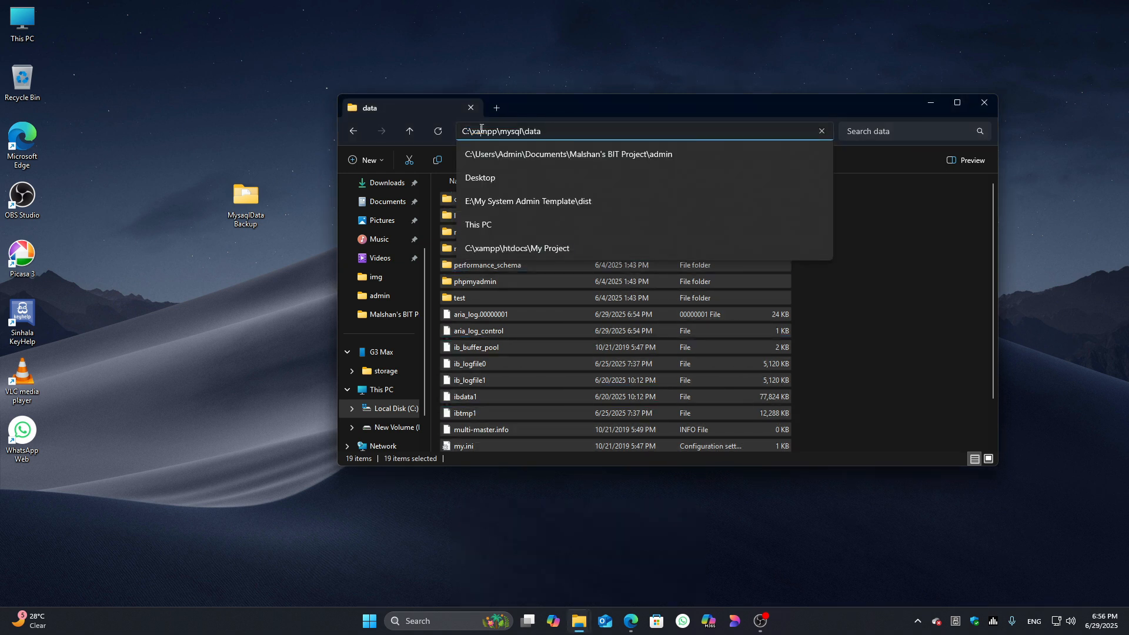
pyautogui.moveTo(470, 126); pyautogui.dragTo(566, 127)
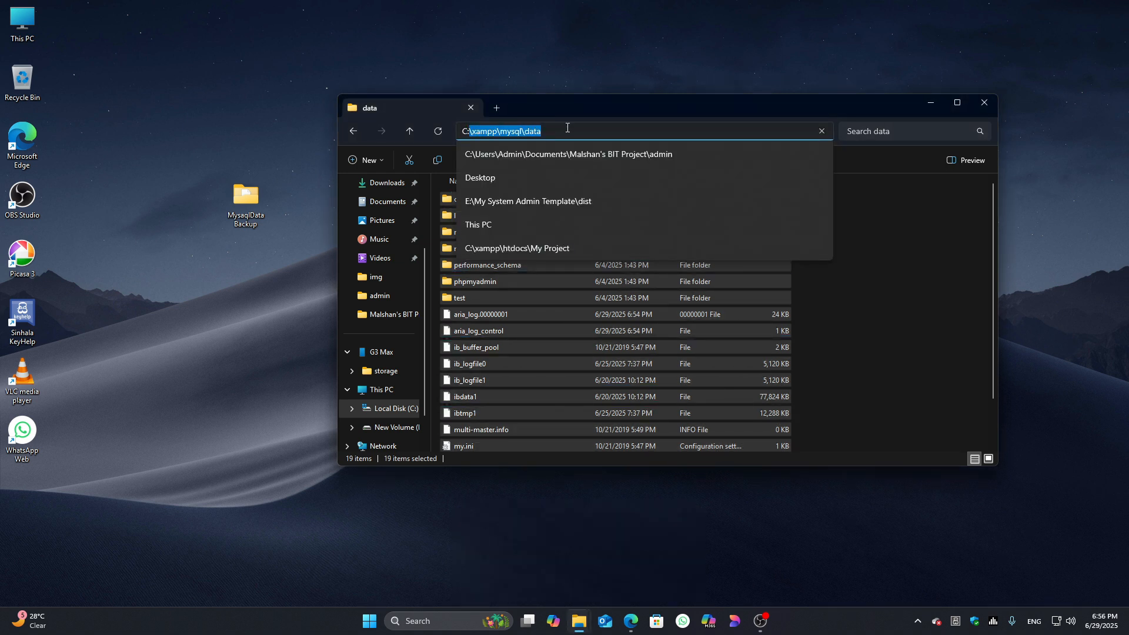
pyautogui.click(586, 138)
pyautogui.press('Escape')
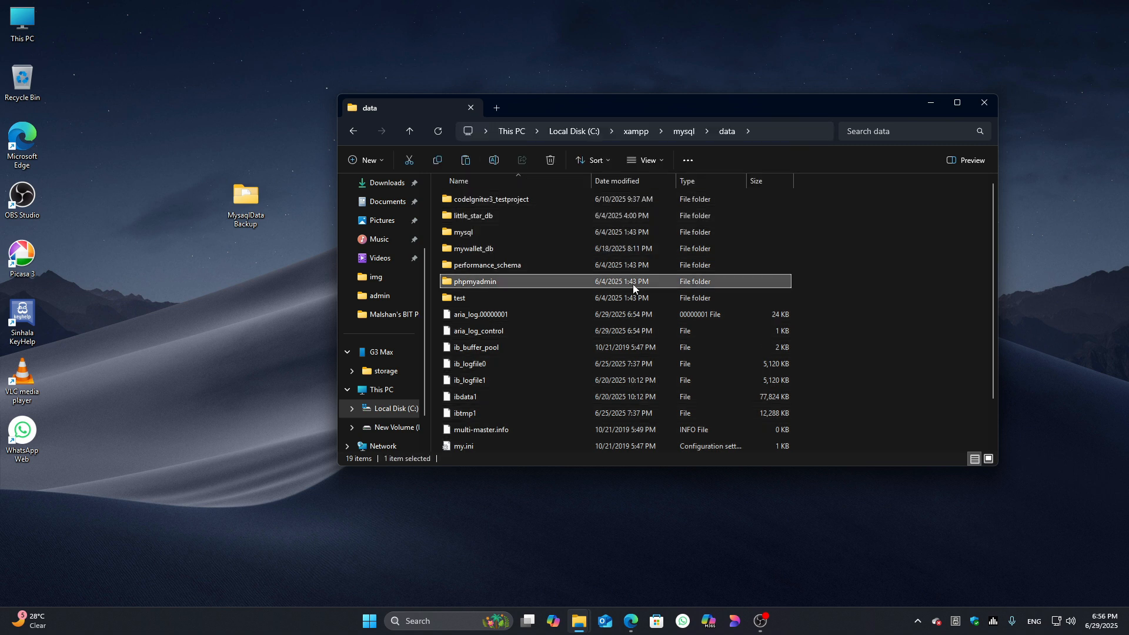
pyautogui.press('Delete')
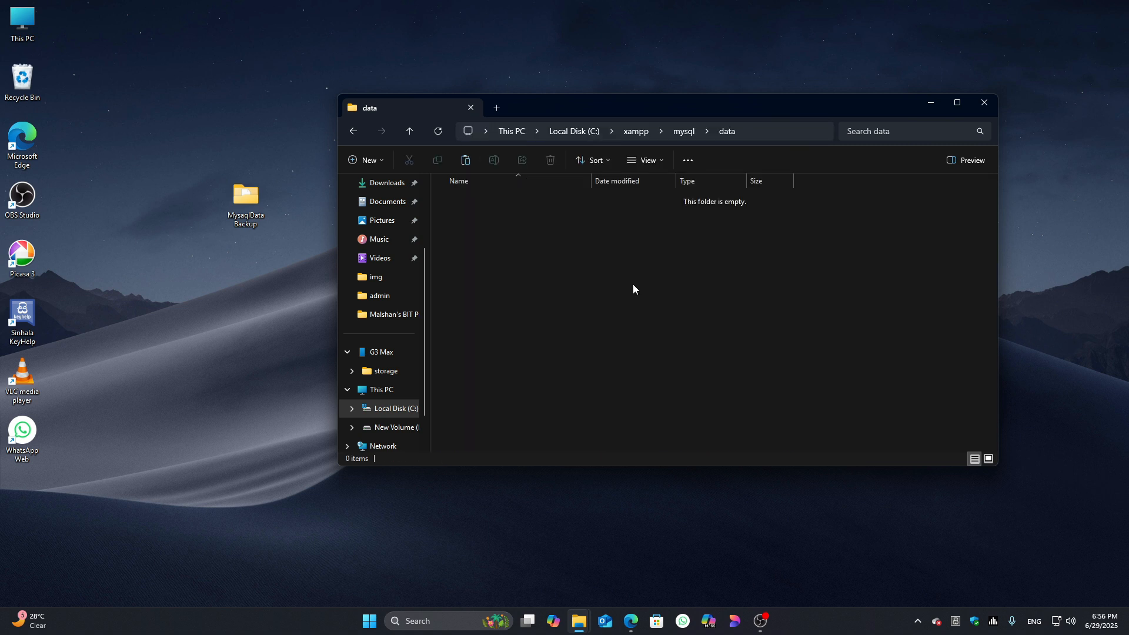
pyautogui.rightClick(592, 242)
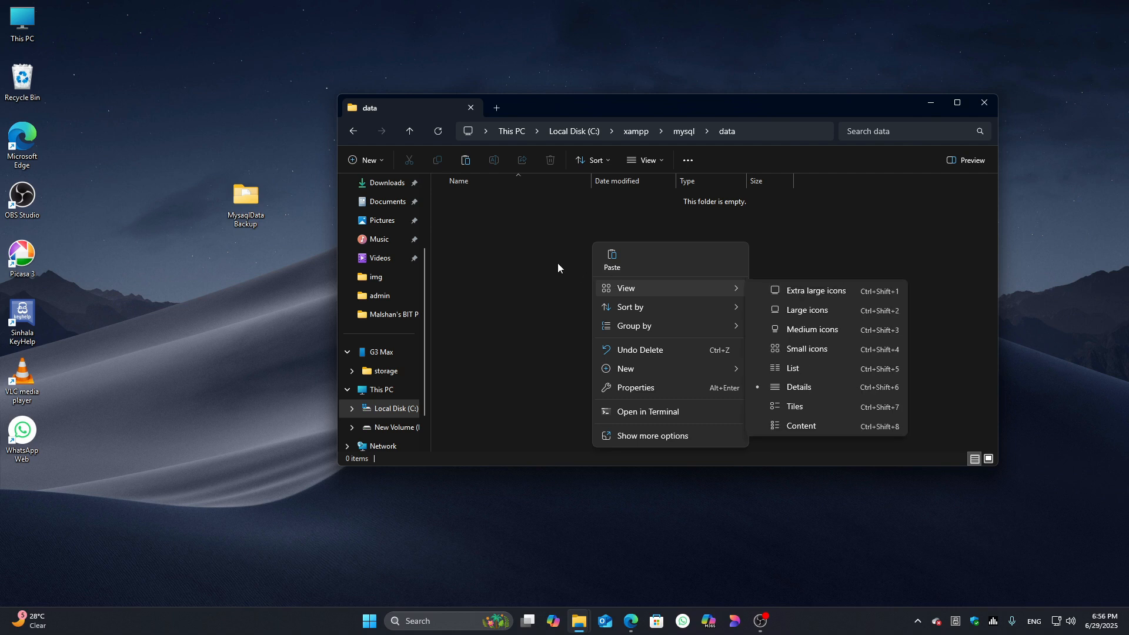
pyautogui.click(623, 231)
# Copy all files and folders from the C:\xampp\mysql\backup folder.
pyautogui.click(676, 135)
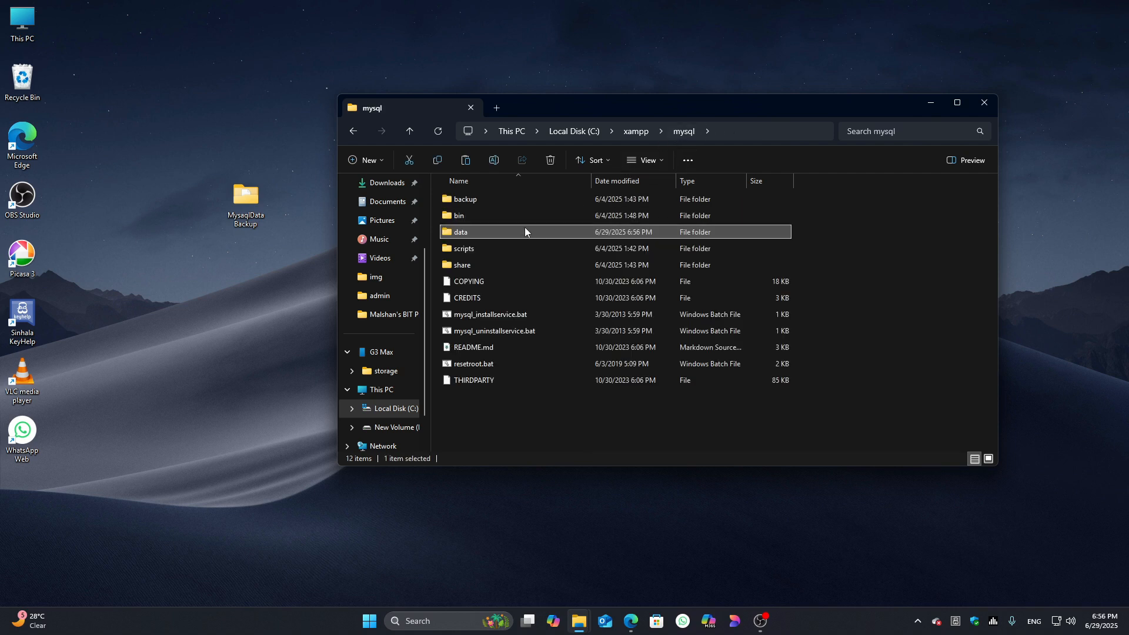
pyautogui.moveTo(490, 204)
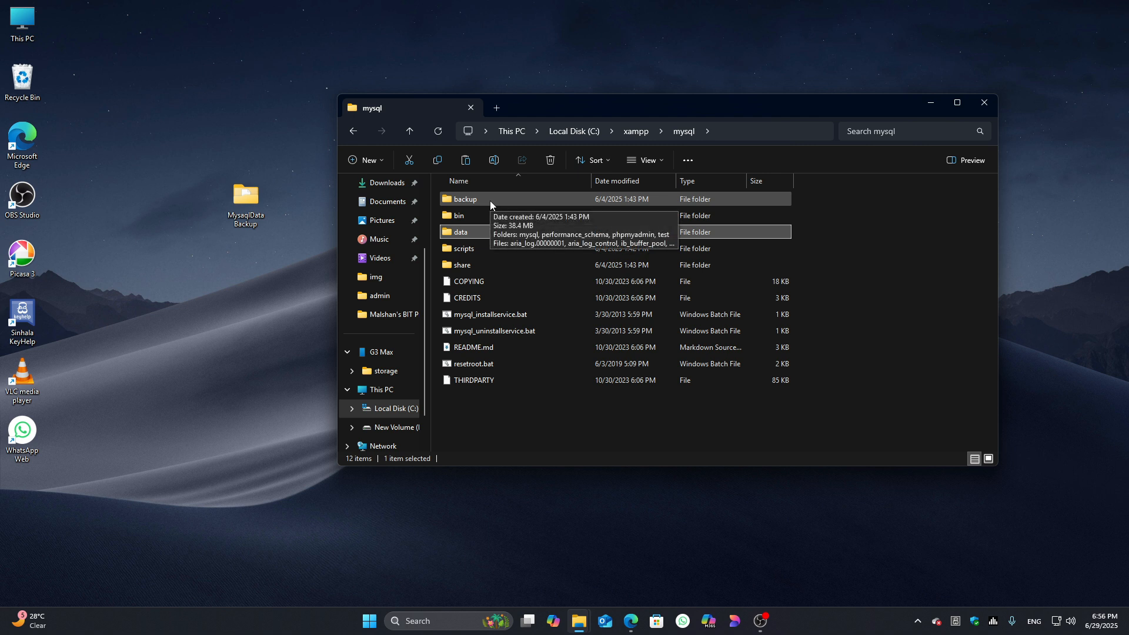
pyautogui.doubleClick(490, 200)
pyautogui.click(684, 131)
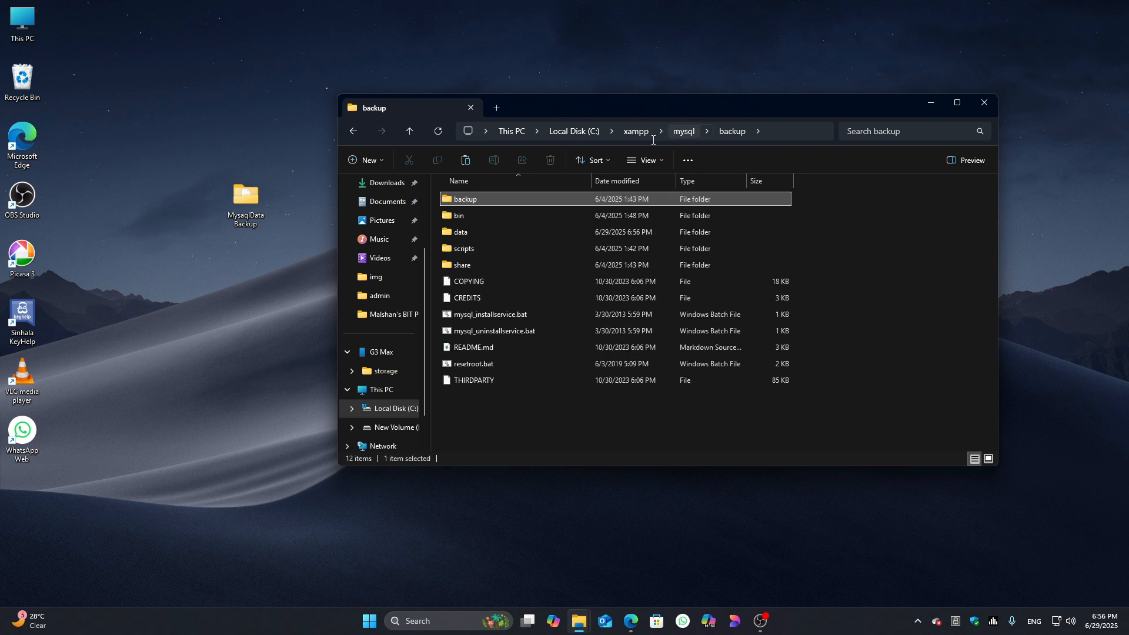
pyautogui.doubleClick(489, 198)
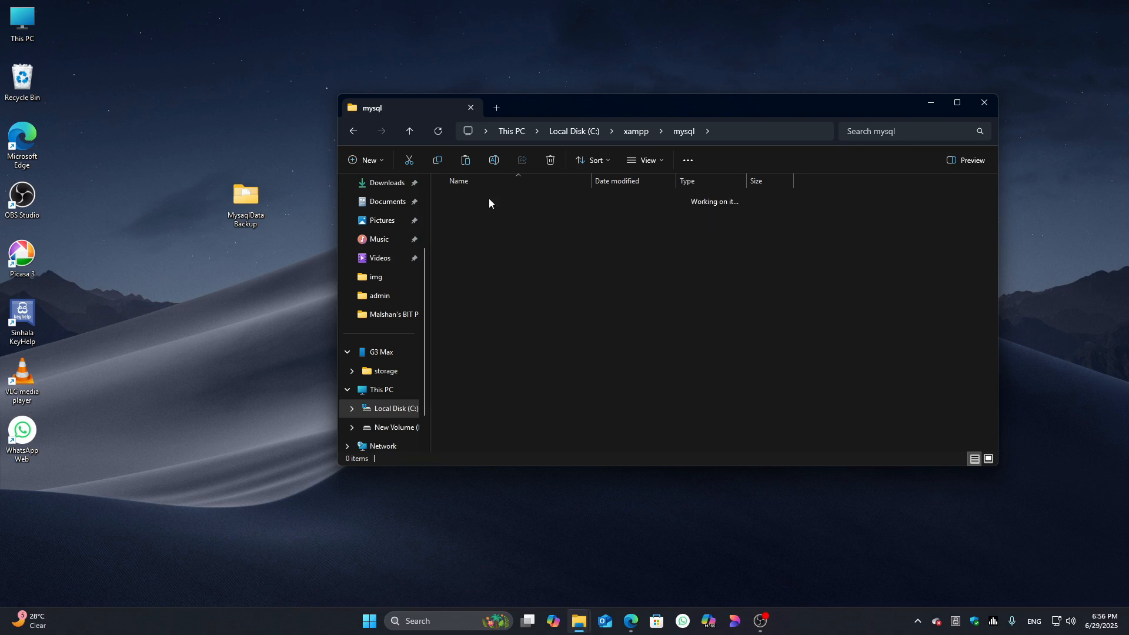
pyautogui.moveTo(503, 415); pyautogui.dragTo(601, 397)
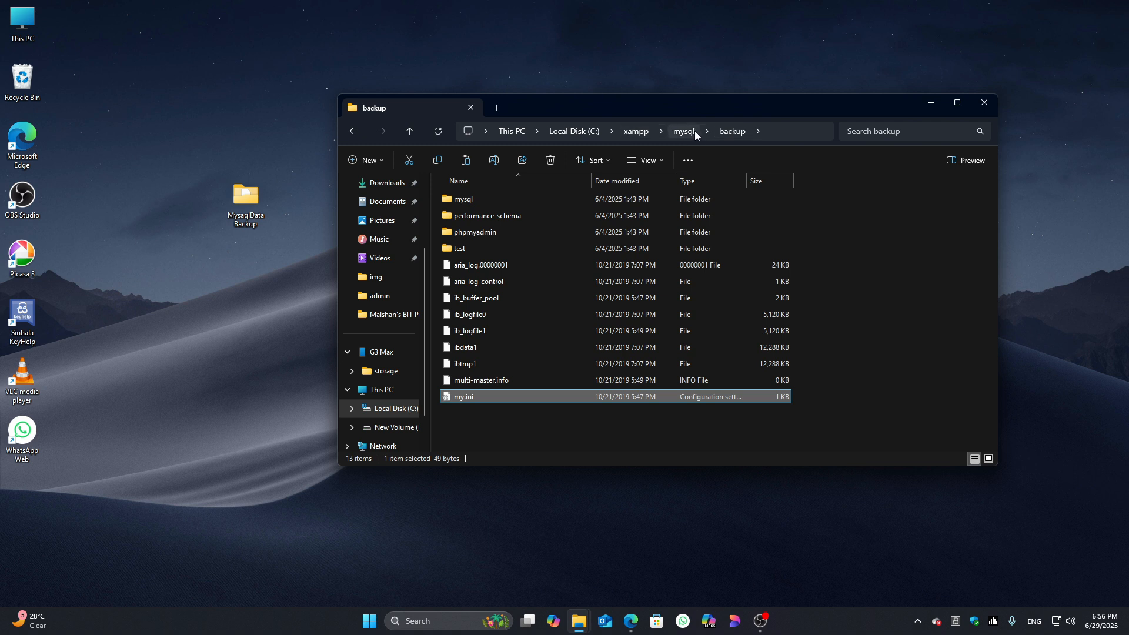
pyautogui.click(684, 131)
pyautogui.doubleClick(486, 200)
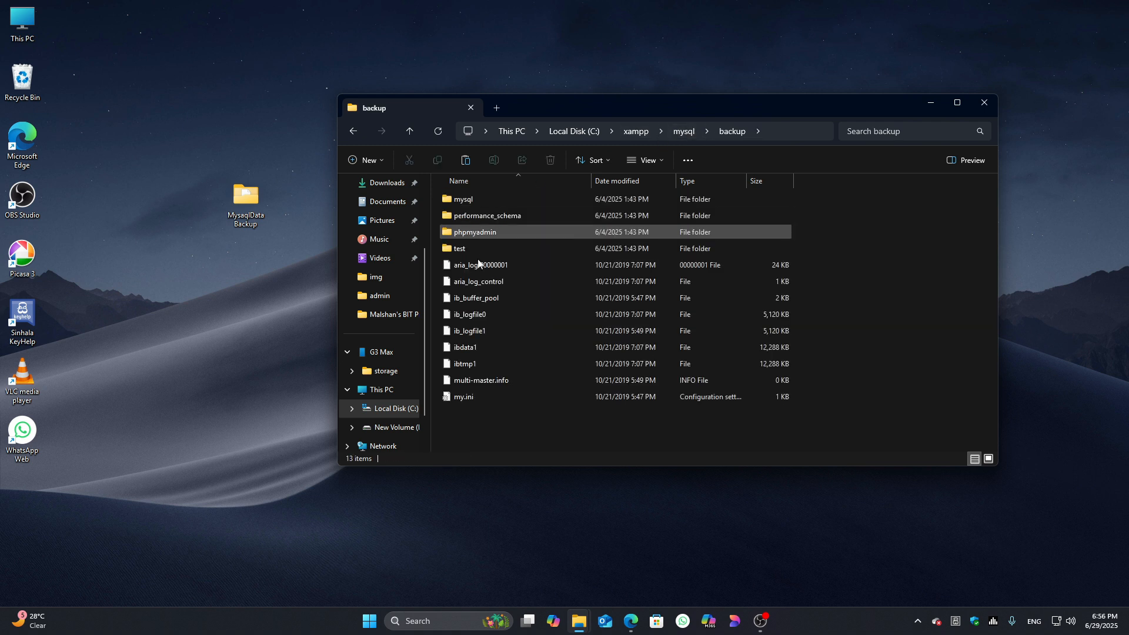
pyautogui.moveTo(507, 419); pyautogui.dragTo(502, 195)
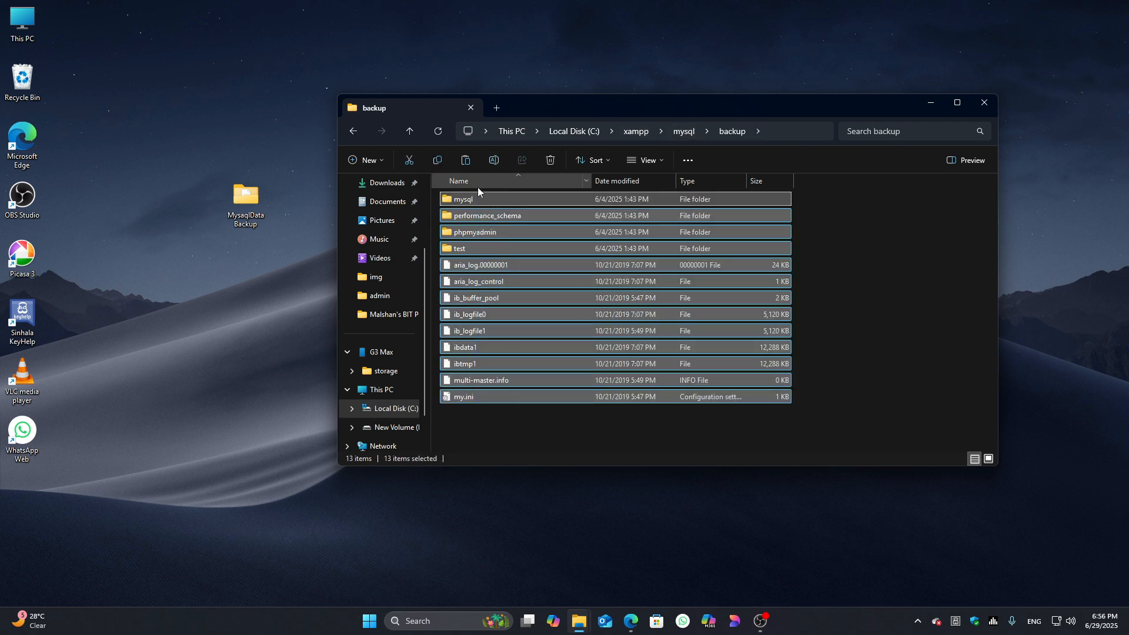
pyautogui.rightClick(482, 198)
pyautogui.click(518, 217)
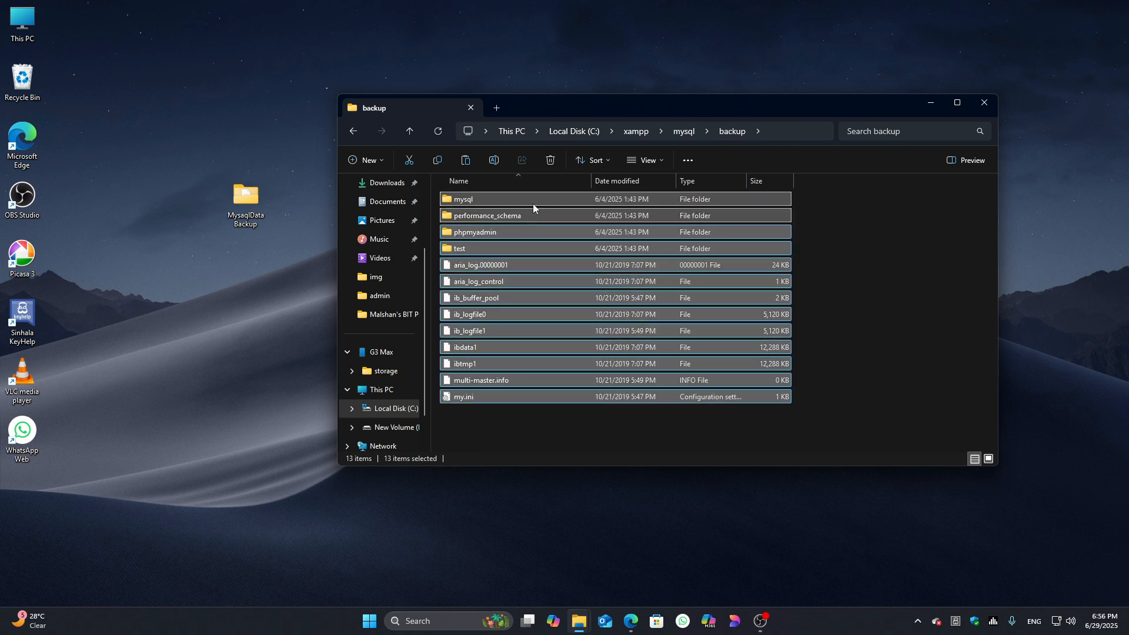
# Paste the copied backup files into the empty C:\xampp\mysql\data folder.
pyautogui.click(682, 132)
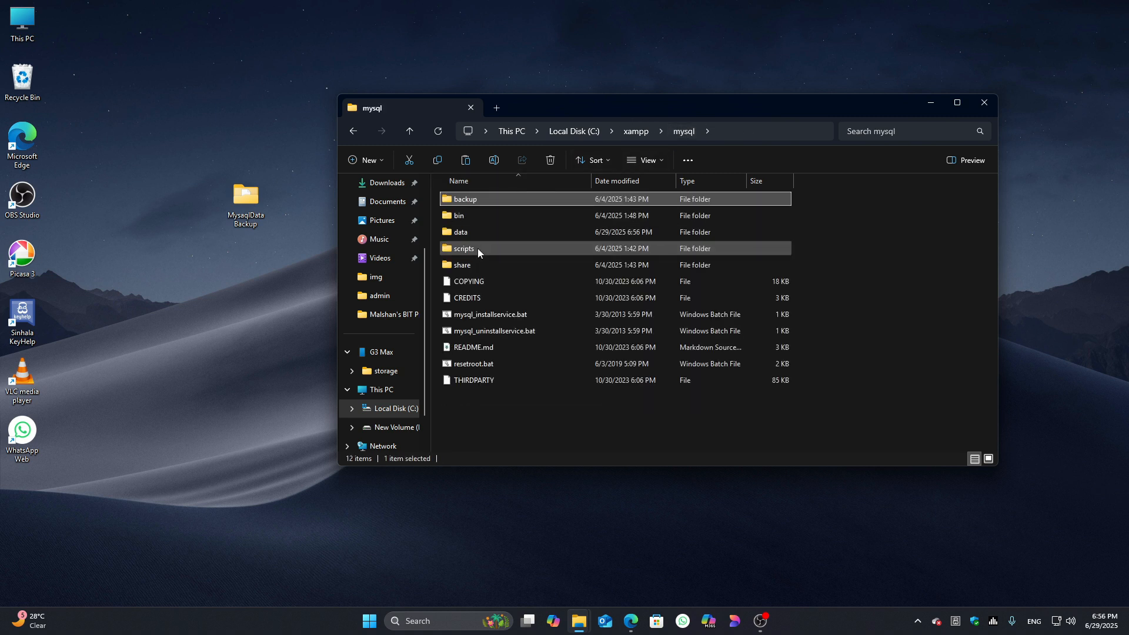
pyautogui.click(465, 233)
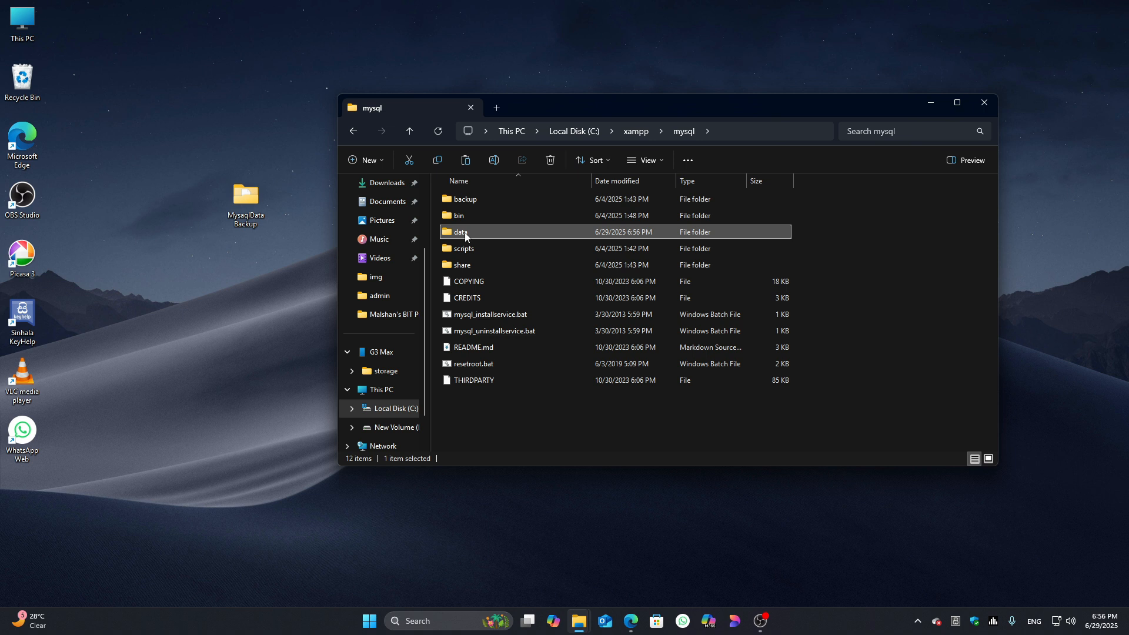
pyautogui.doubleClick(465, 234)
pyautogui.rightClick(500, 234)
pyautogui.click(519, 251)
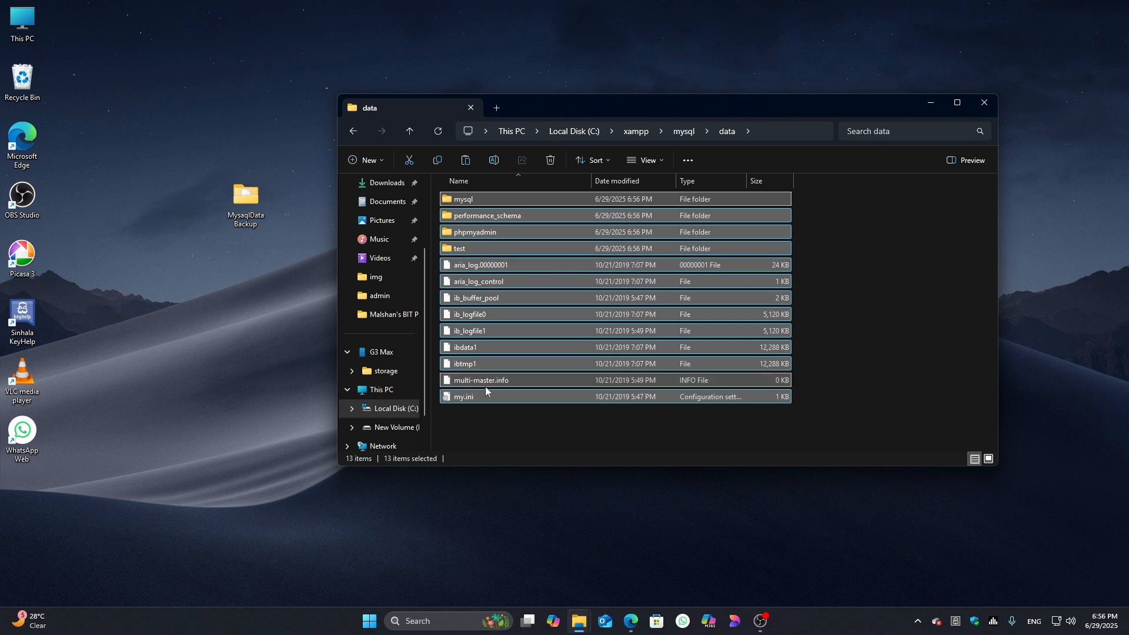
# Find XAMPP Control Panel with the search term "xa" and run it as administrator.
pyautogui.click(503, 423)
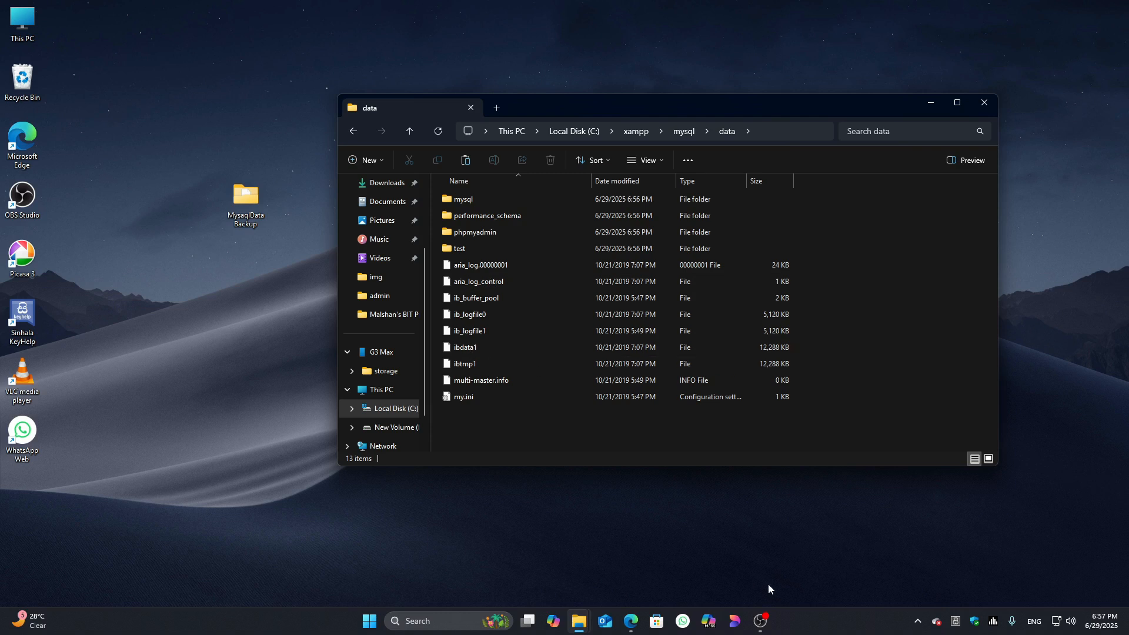
pyautogui.click(918, 621)
pyautogui.click(918, 620)
pyautogui.click(371, 621)
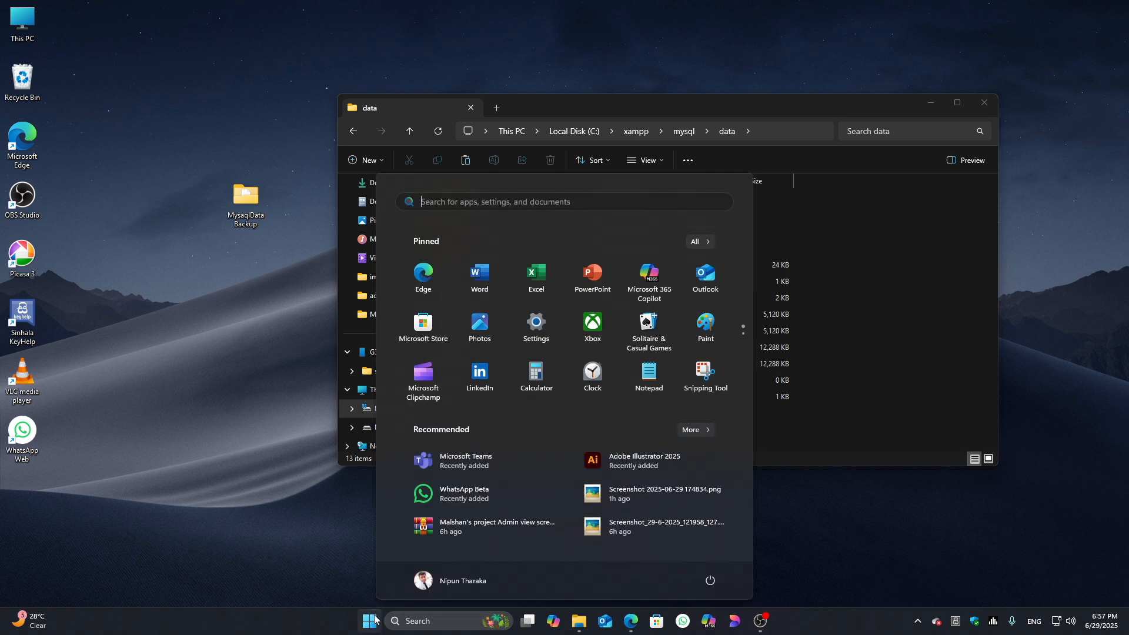
pyautogui.write('xa')
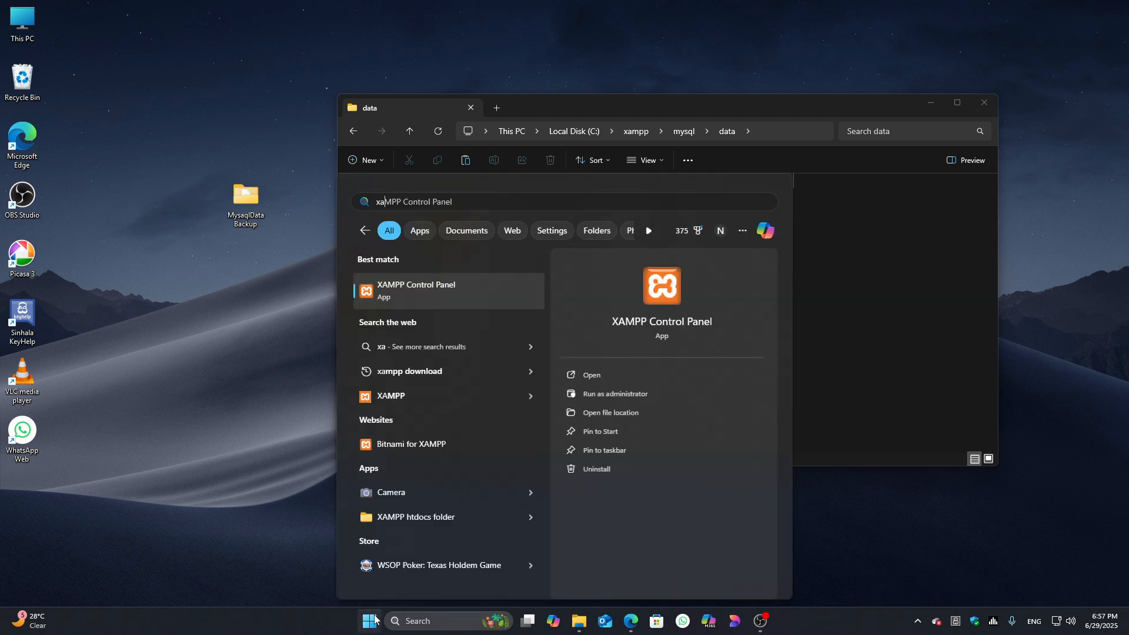
pyautogui.click(620, 397)
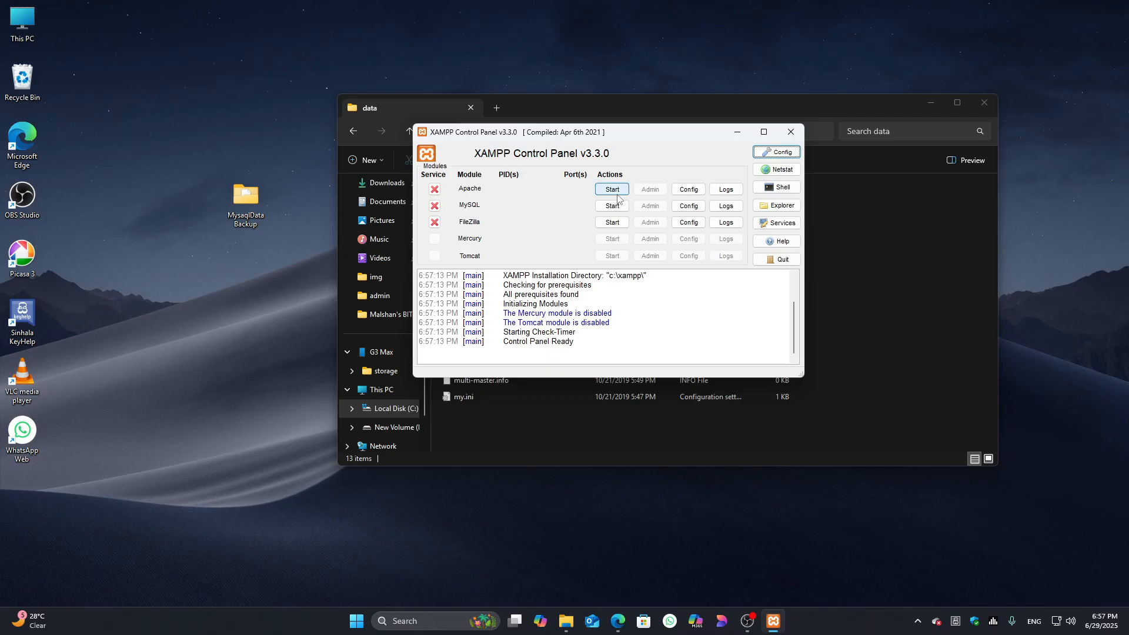
# Start the Apache and MySQL modules and open MySQL's phpMyAdmin page in the browser.
pyautogui.click(612, 189)
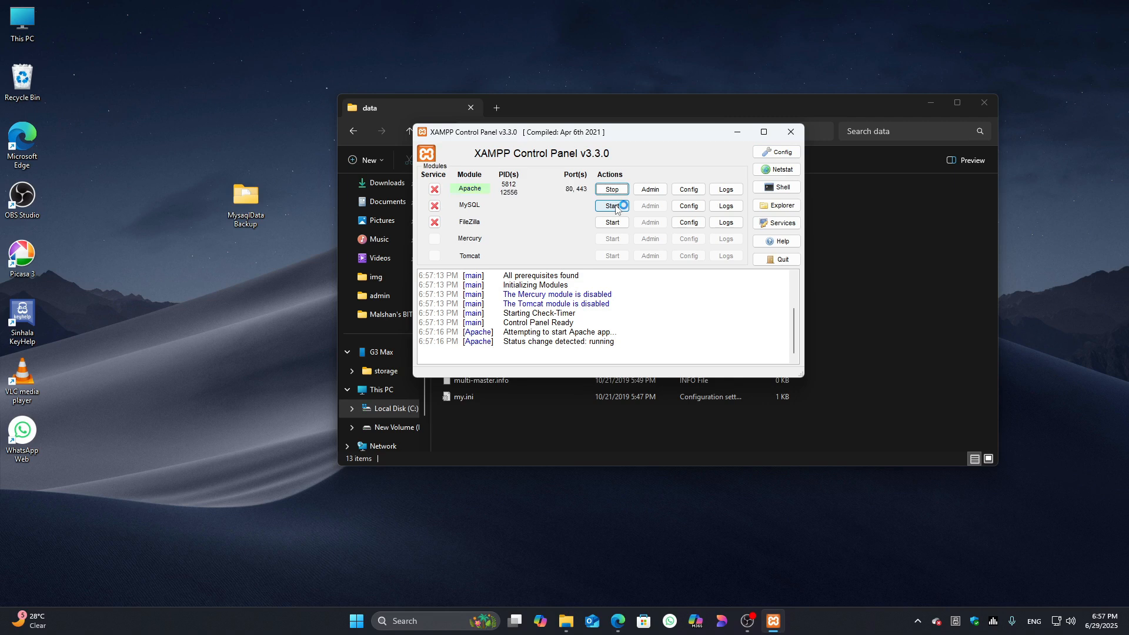
pyautogui.click(611, 206)
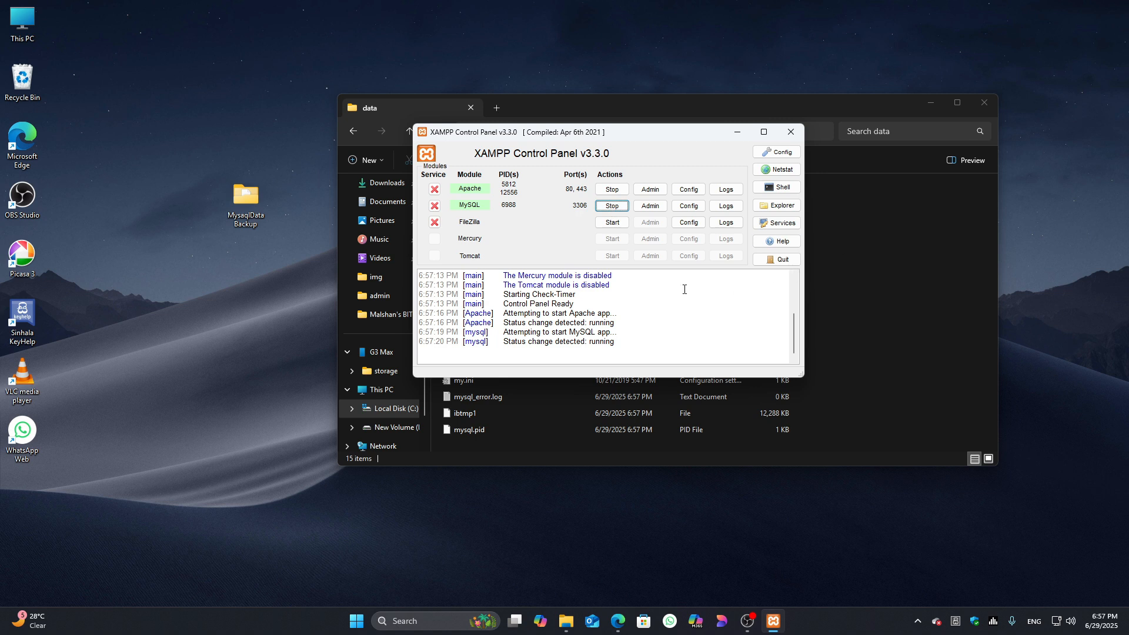
pyautogui.click(650, 206)
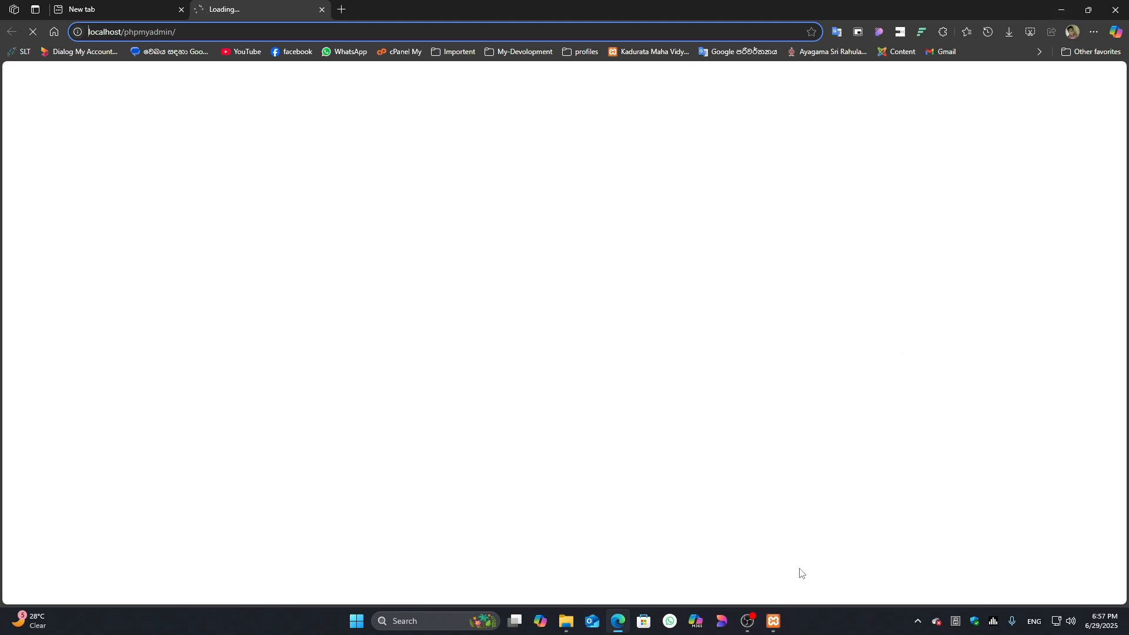
pyautogui.click(778, 625)
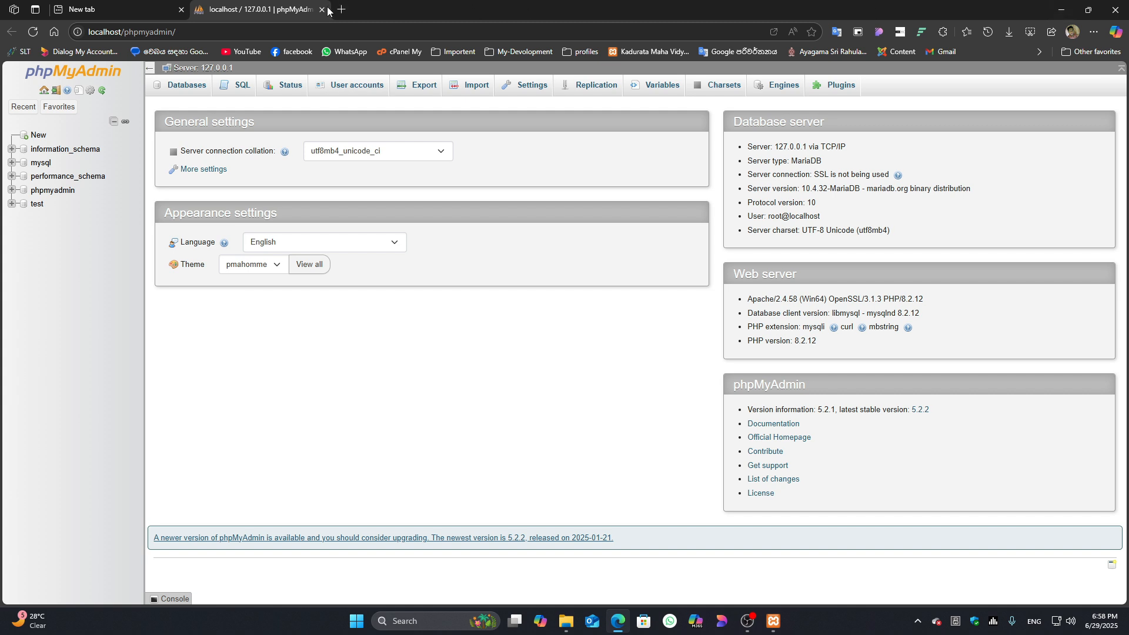
# Minimize the browser, stop the MySQL and Apache modules, and quit the XAMPP Control Panel.
pyautogui.click(1065, 7)
pyautogui.click(612, 206)
pyautogui.click(612, 189)
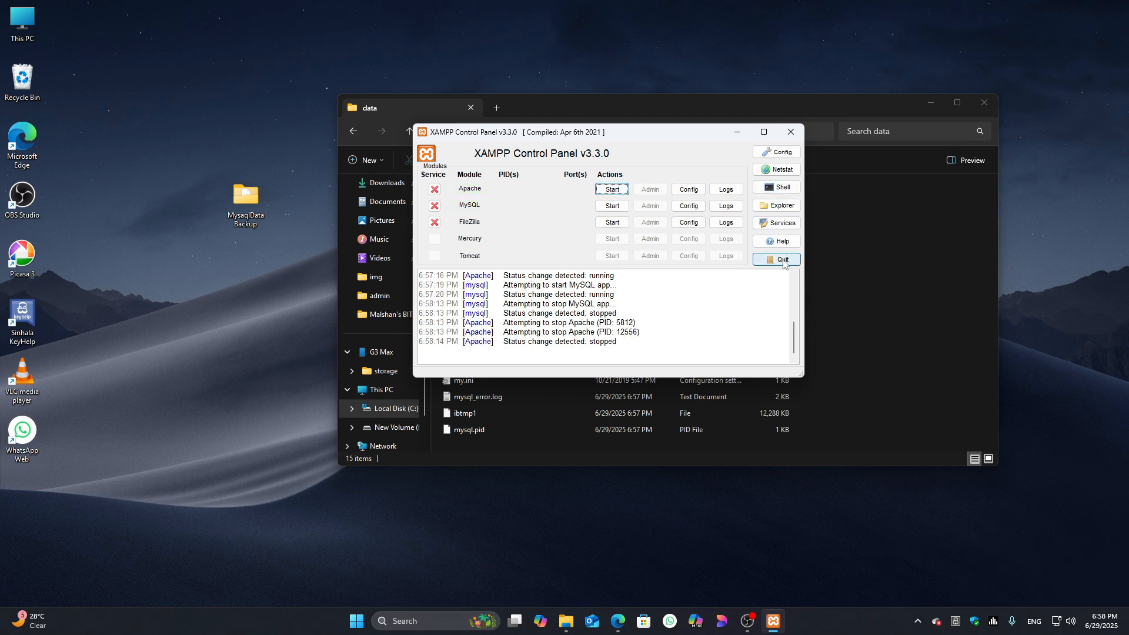
pyautogui.click(784, 261)
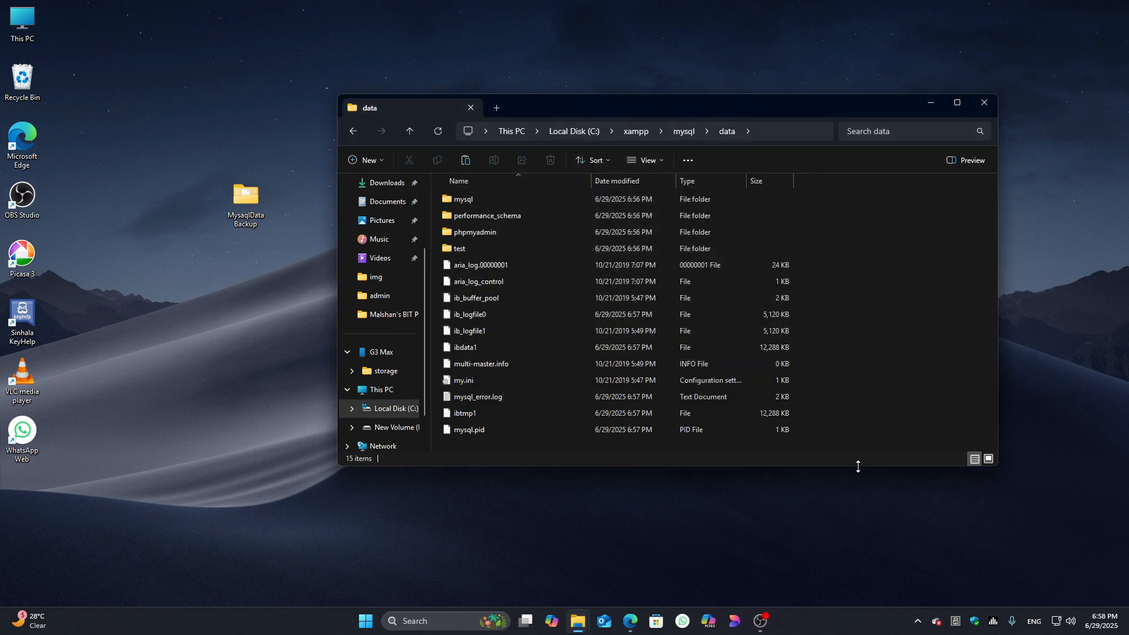
pyautogui.click(918, 622)
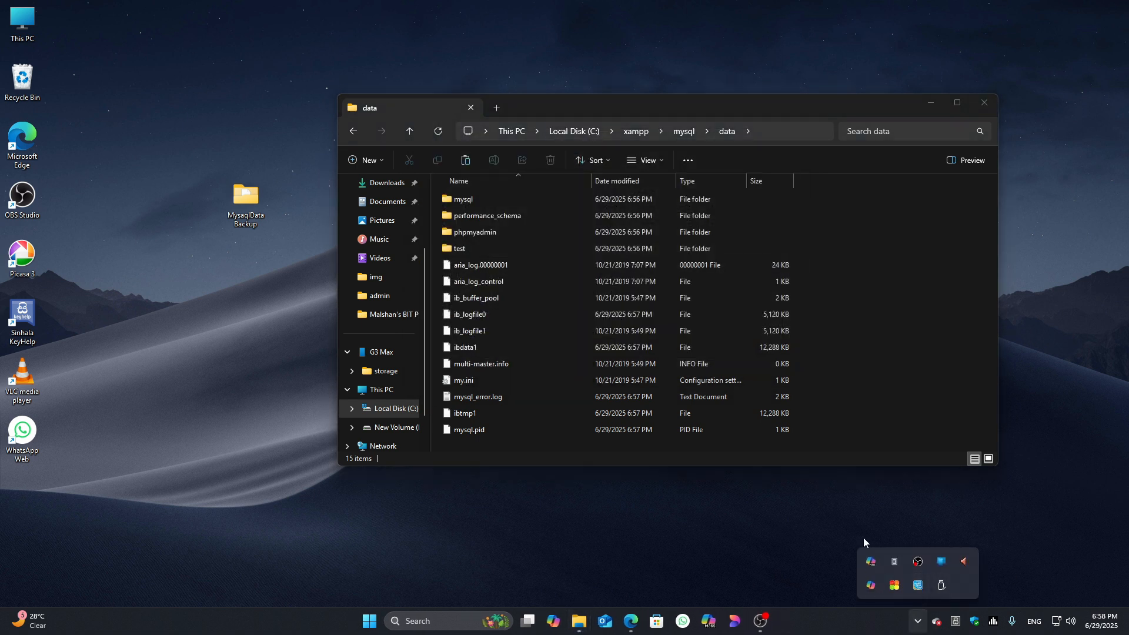
# Open the MysaqlData Backup folder from the desktop and arrange its window side by side with the mysql\data window.
pyautogui.doubleClick(251, 210)
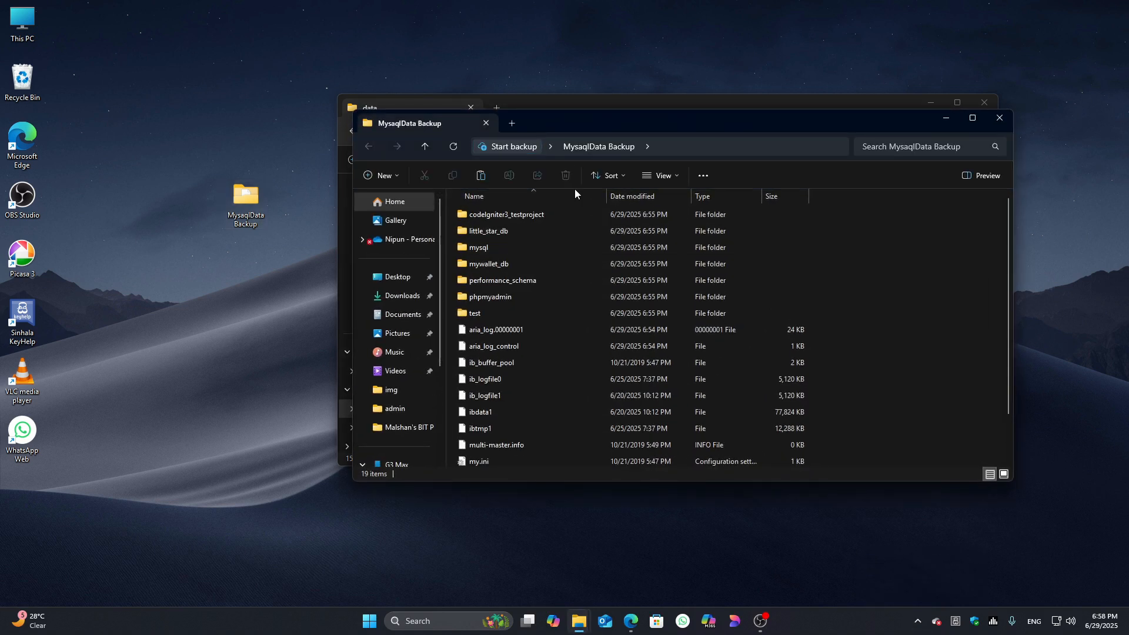
pyautogui.moveTo(556, 134); pyautogui.dragTo(348, 192)
pyautogui.click(855, 348)
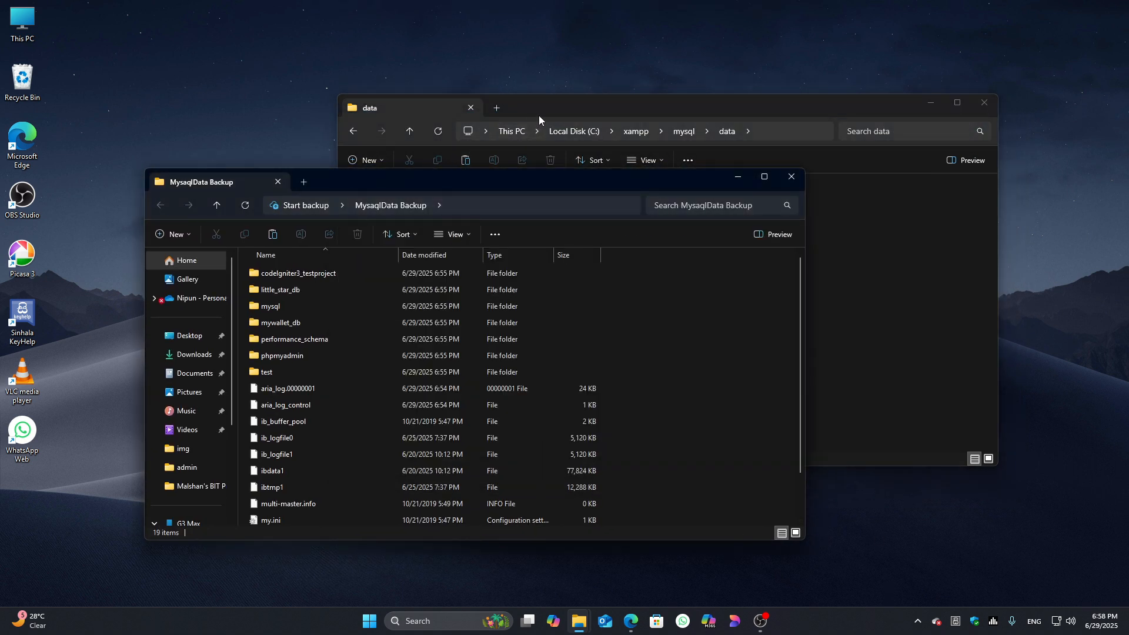
pyautogui.click(782, 130)
pyautogui.moveTo(681, 117); pyautogui.dragTo(889, 171)
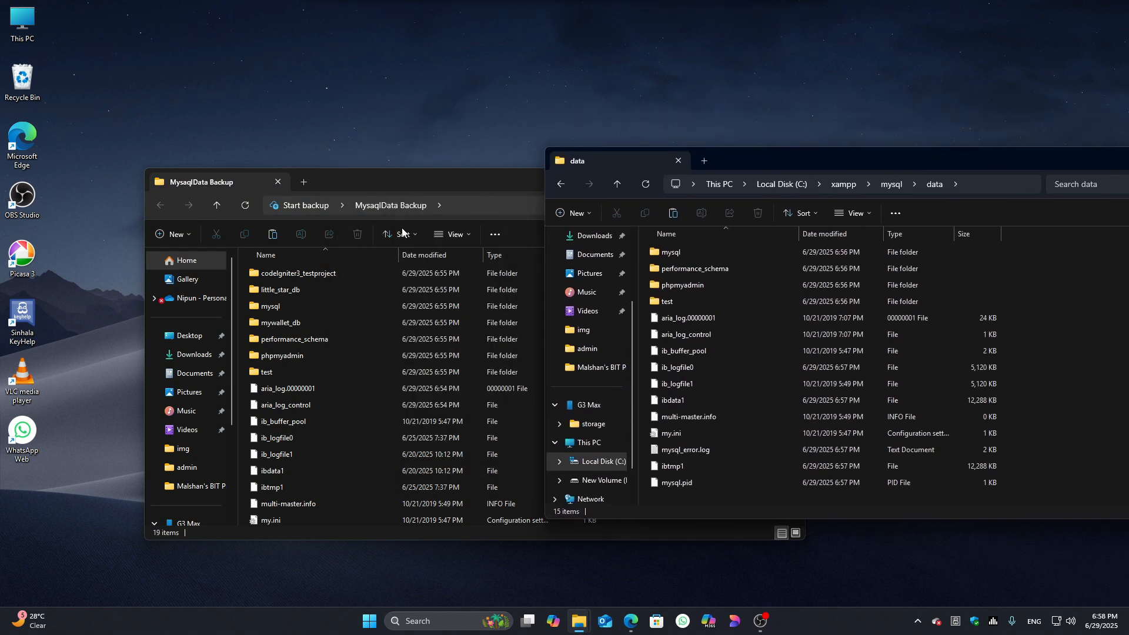
pyautogui.moveTo(385, 186); pyautogui.dragTo(2, 176)
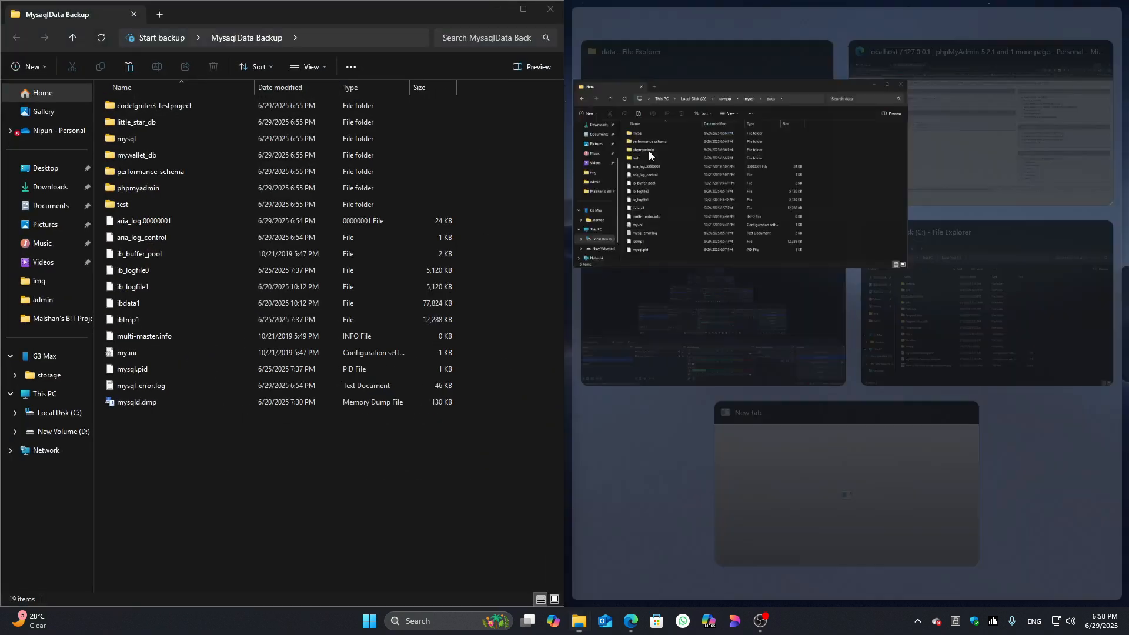
pyautogui.click(771, 153)
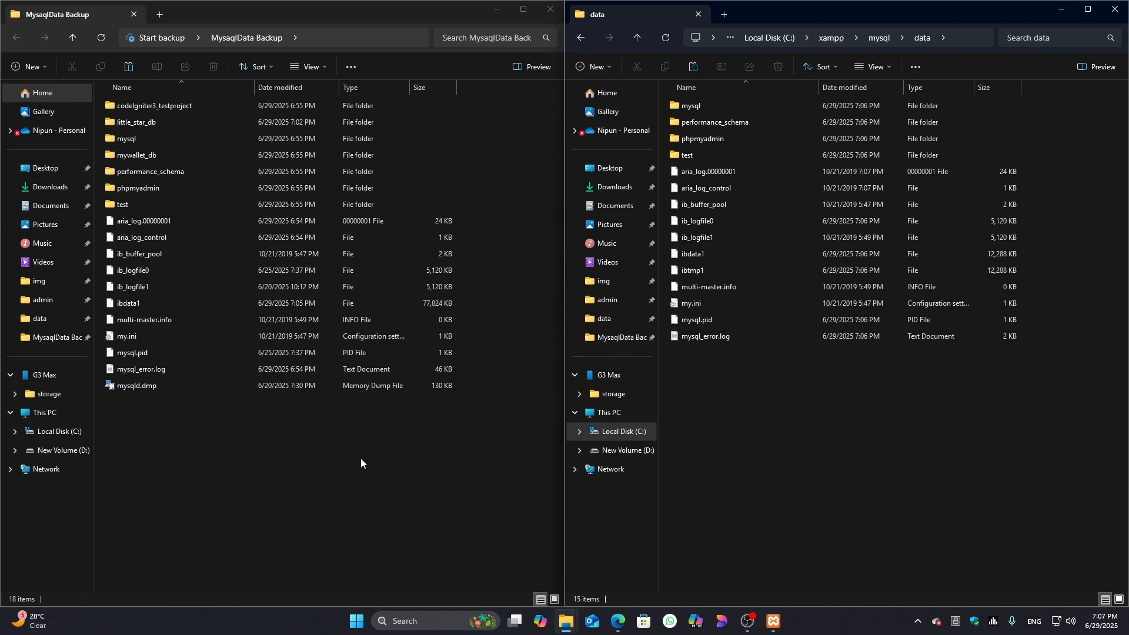
# Copy the codeIgniter3_testproject, little_star_db and mywallet_db folders and the ibdata1 file from the MysaqlData Backup folder.
pyautogui.click(361, 458)
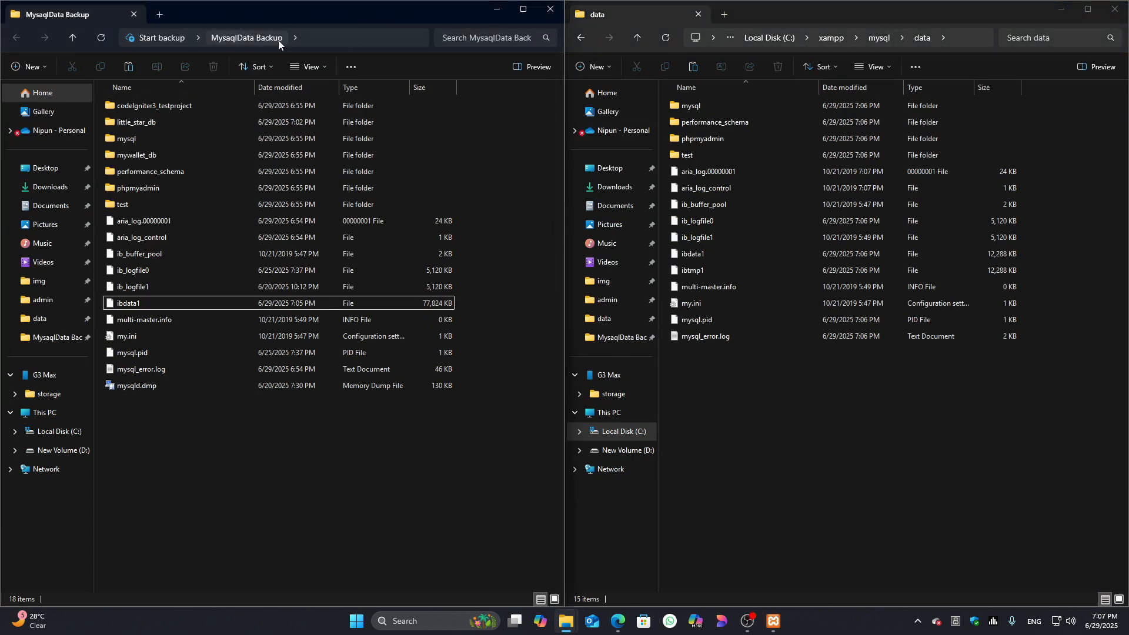
pyautogui.click(161, 110)
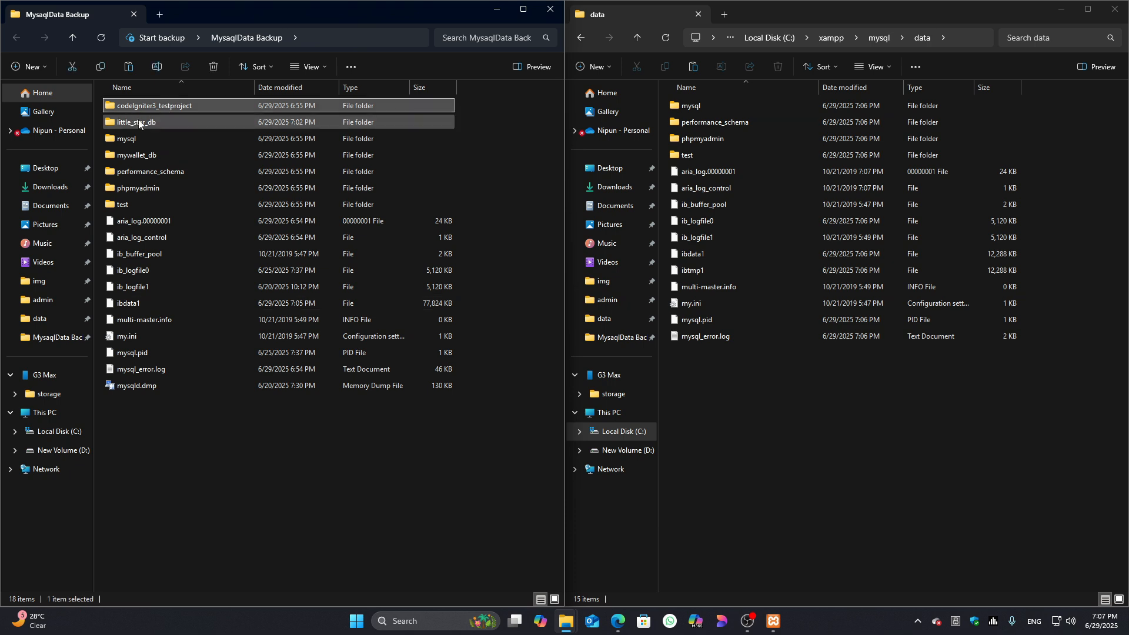
pyautogui.keyDown('ctrl'); pyautogui.click(139, 124); pyautogui.keyUp('ctrl')
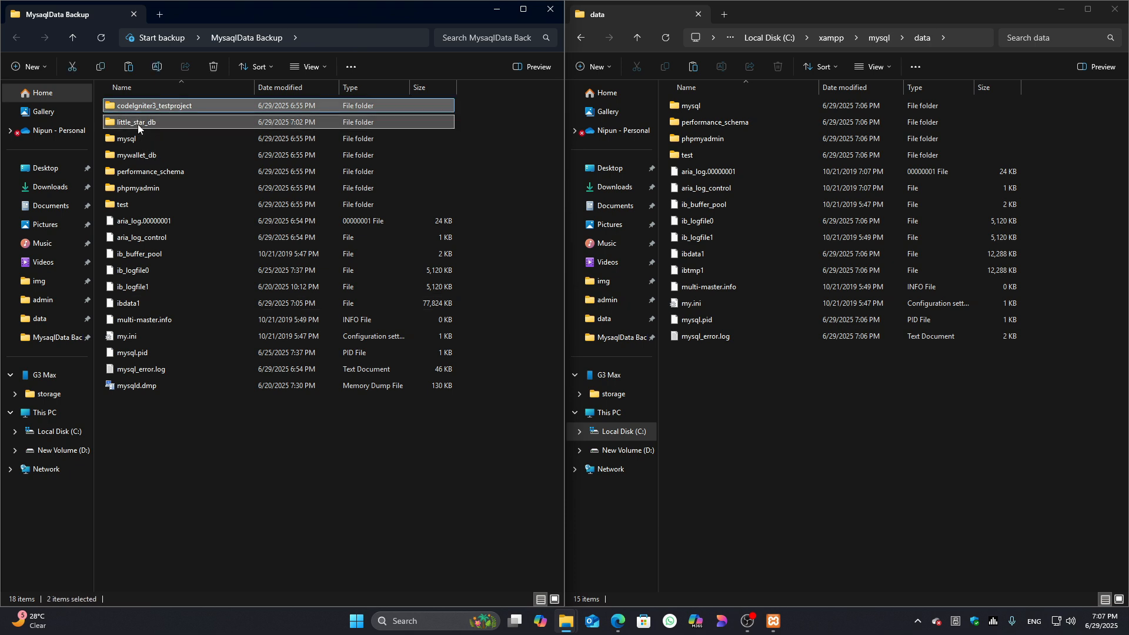
pyautogui.keyDown('ctrl'); pyautogui.click(145, 156); pyautogui.keyUp('ctrl')
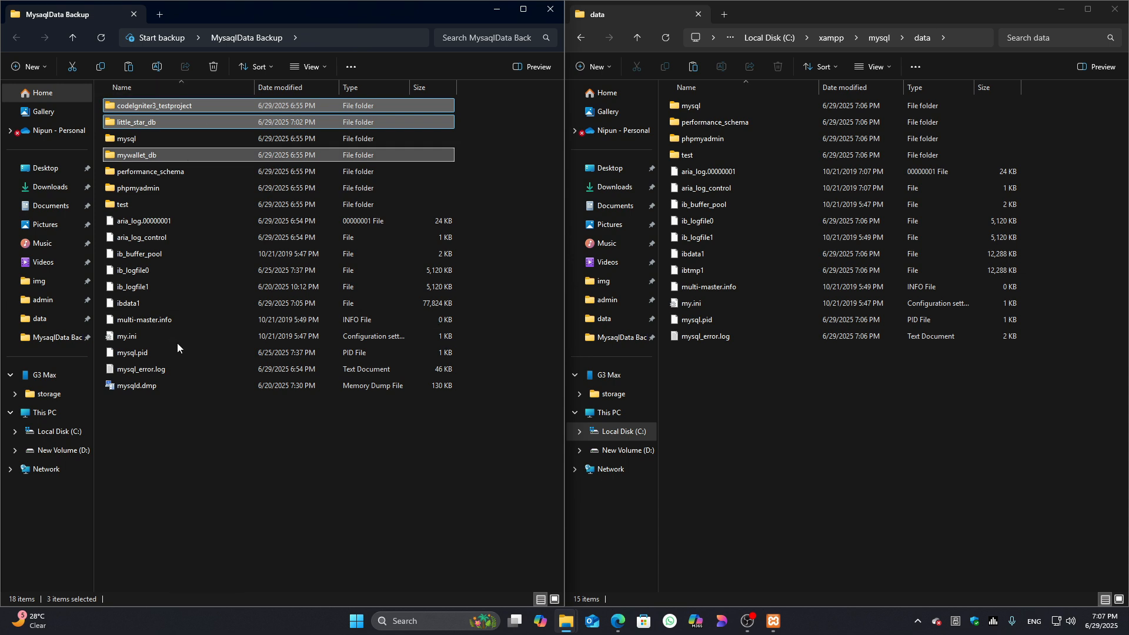
pyautogui.keyDown('ctrl'); pyautogui.click(135, 304); pyautogui.keyUp('ctrl')
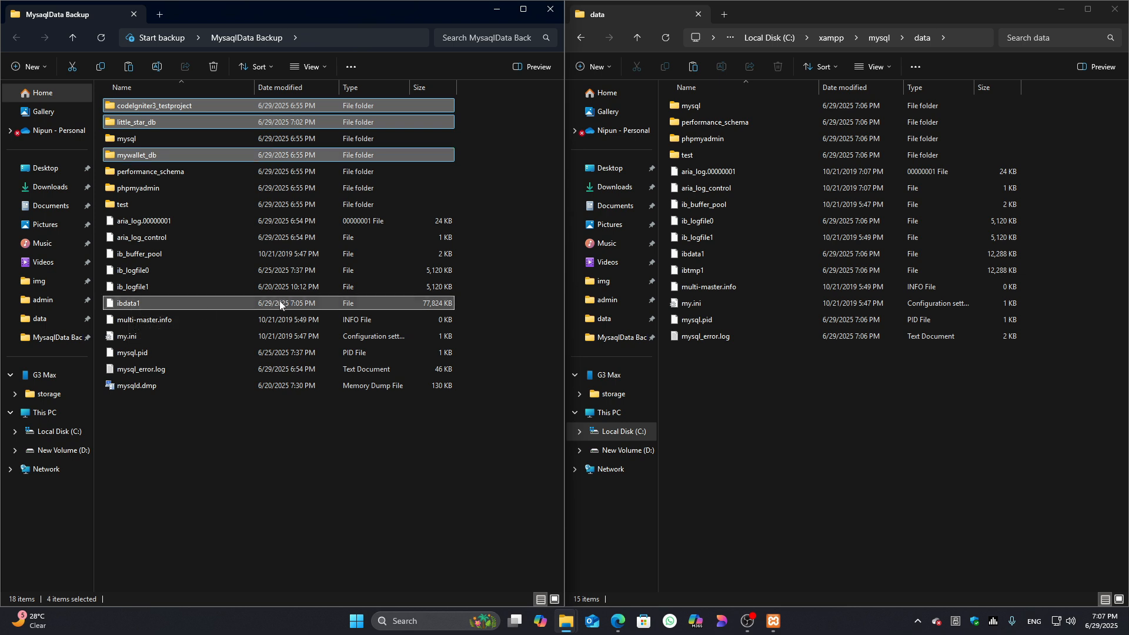
pyautogui.rightClick(229, 160)
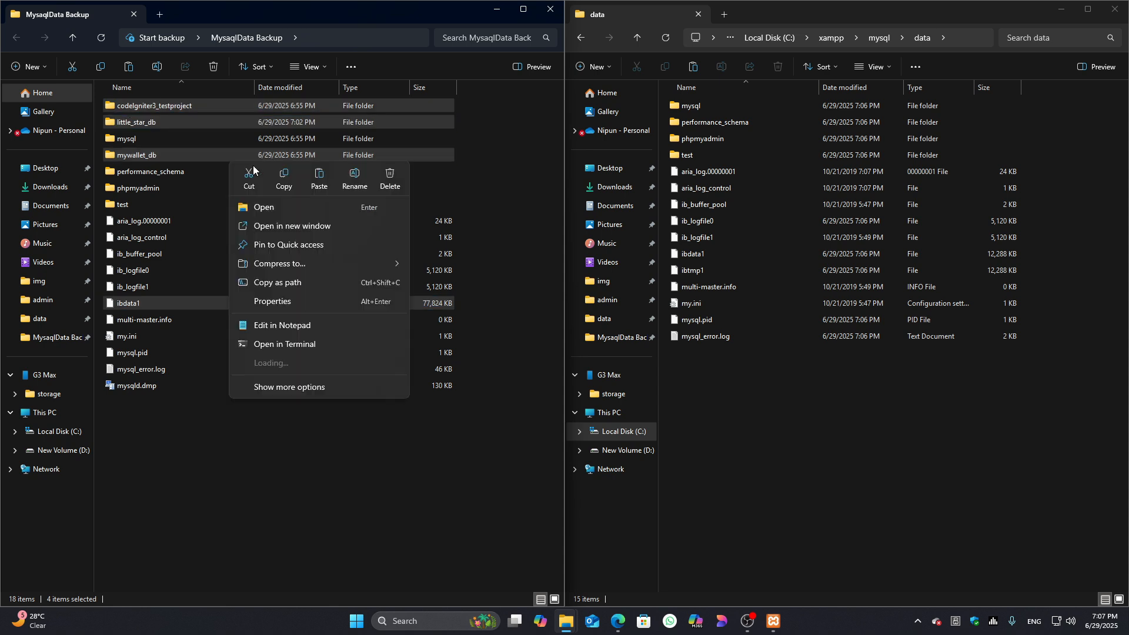
pyautogui.click(280, 187)
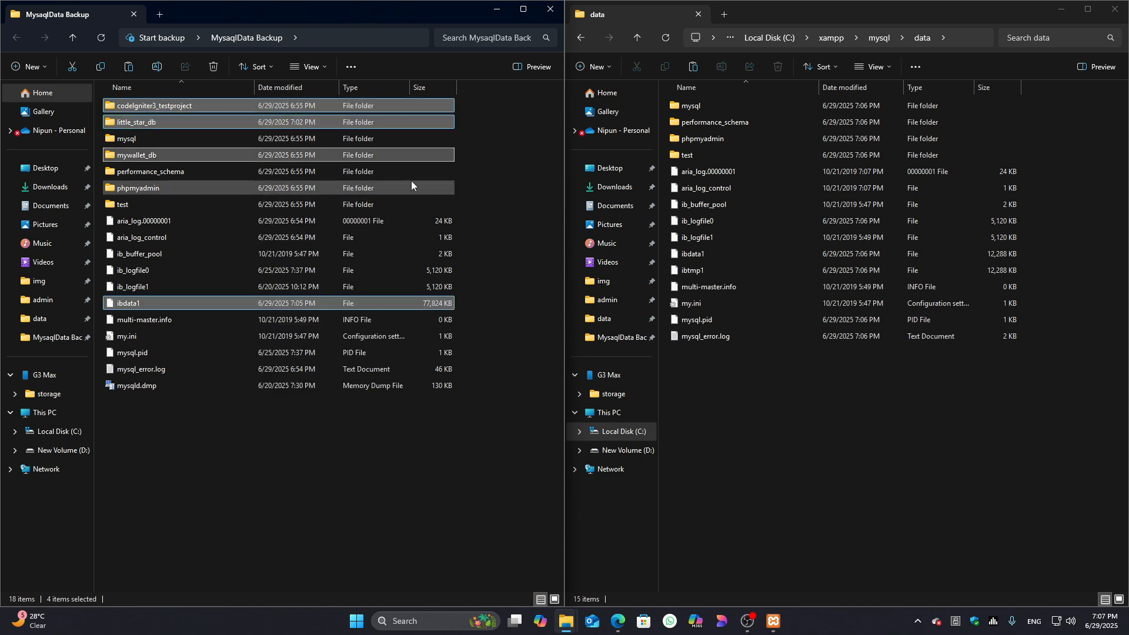
# Paste the copied database folders and ibdata1 file into the C:\xampp\mysql\data folder.
pyautogui.click(737, 365)
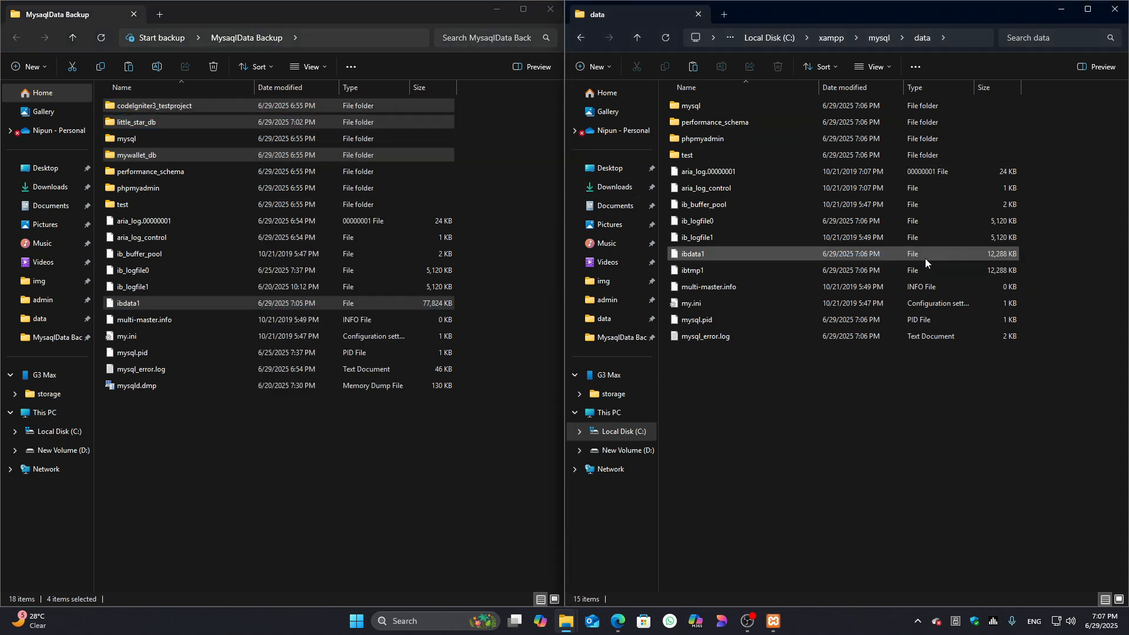
pyautogui.rightClick(885, 383)
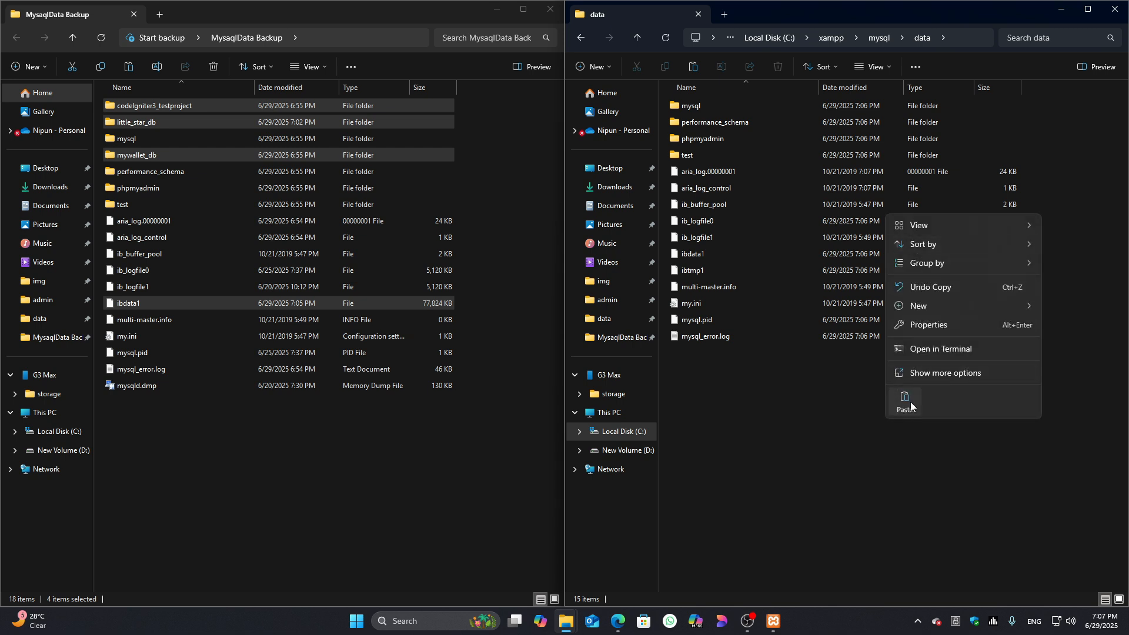
pyautogui.click(904, 401)
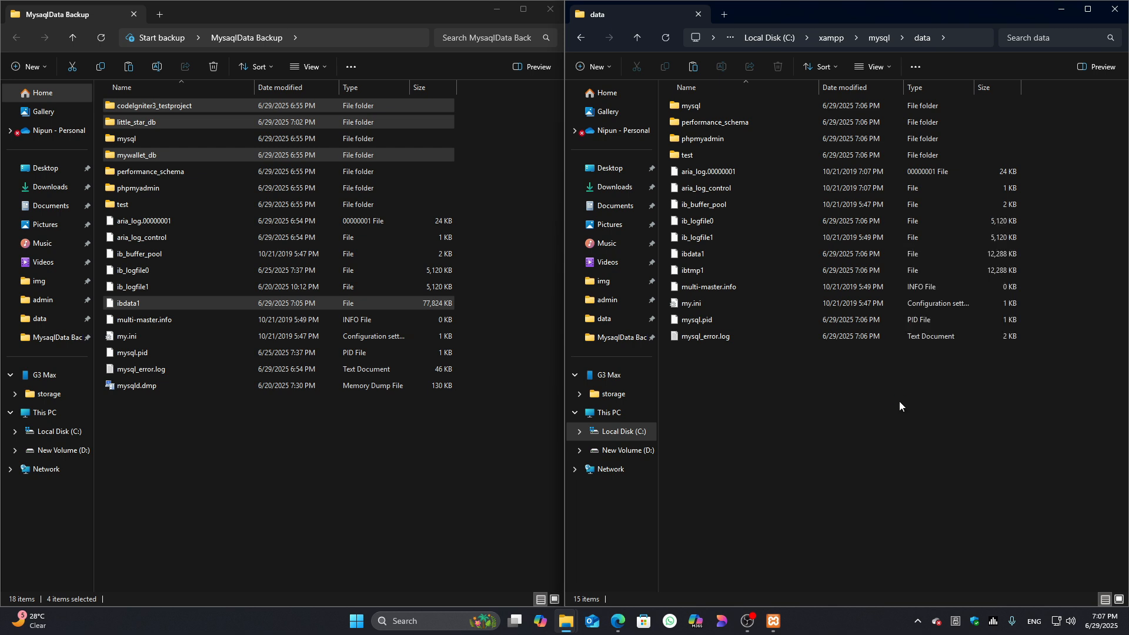
# Switch to the XAMPP Control Panel and stop the Apache and MySQL modules.
pyautogui.click(780, 620)
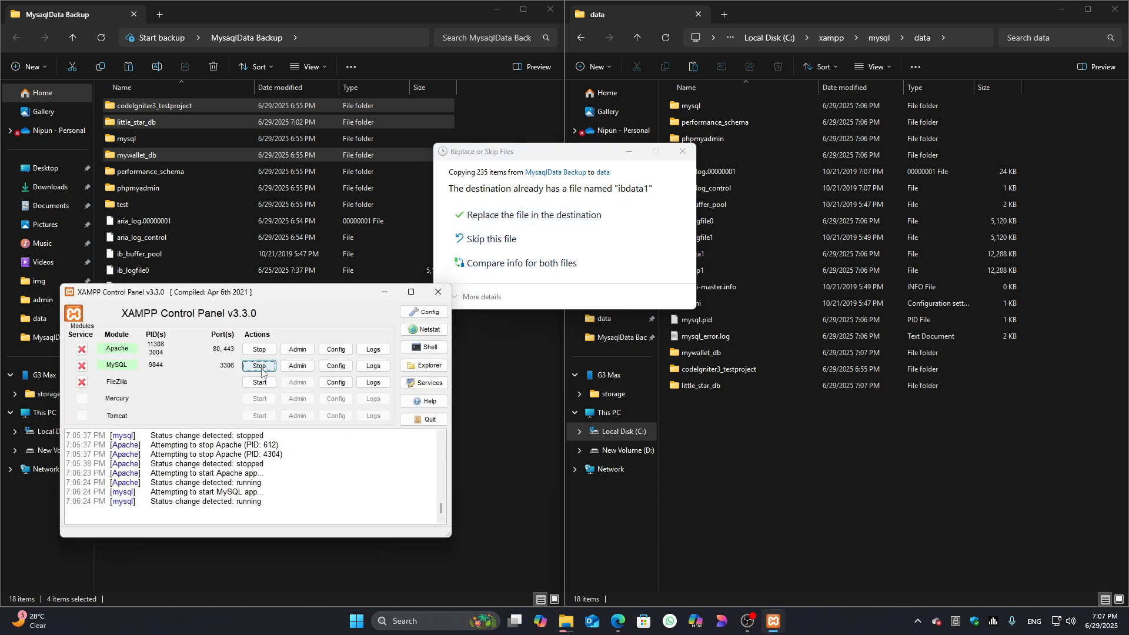
pyautogui.moveTo(245, 294); pyautogui.dragTo(297, 263)
pyautogui.click(309, 317)
pyautogui.click(310, 333)
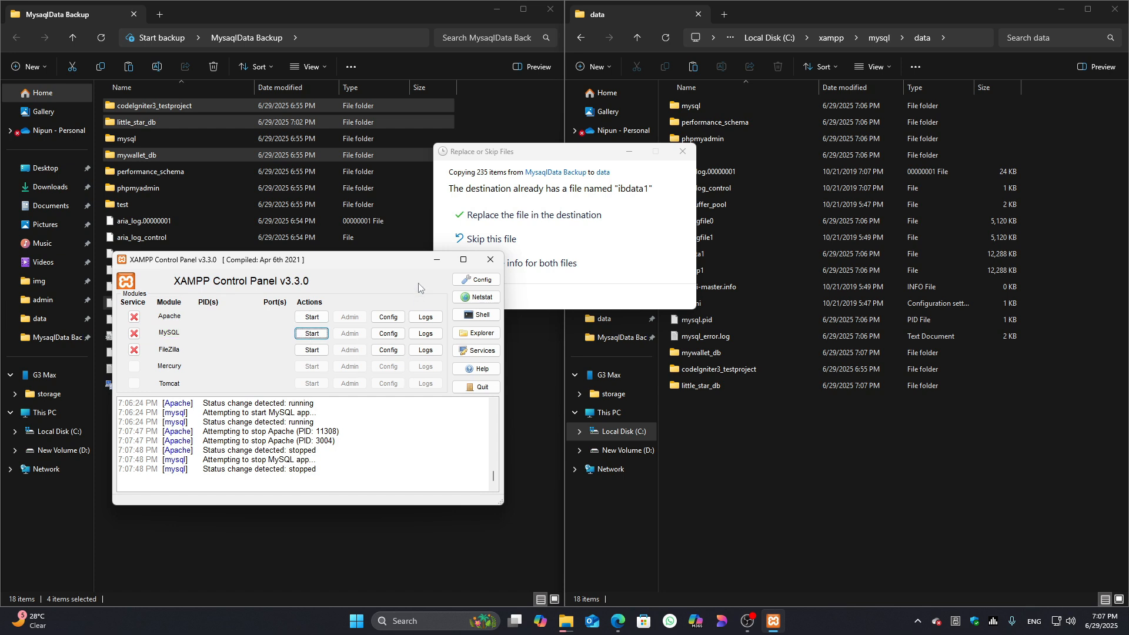
# Minimize the XAMPP Control Panel and replace the existing ibdata1 file in the data folder with the copied one.
pyautogui.click(435, 261)
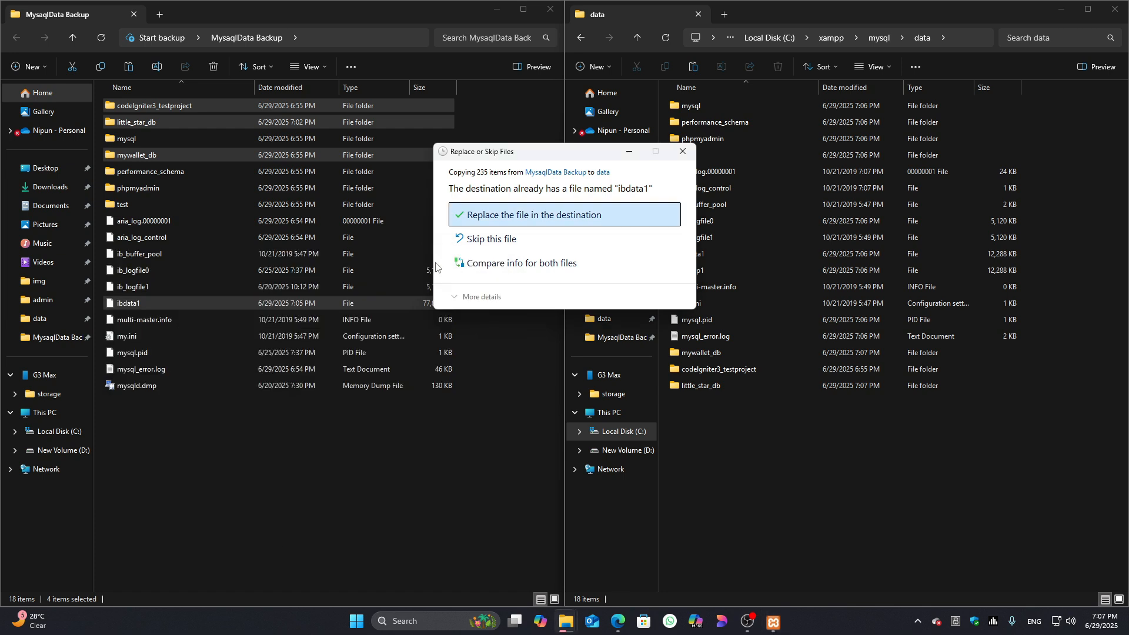
pyautogui.click(506, 215)
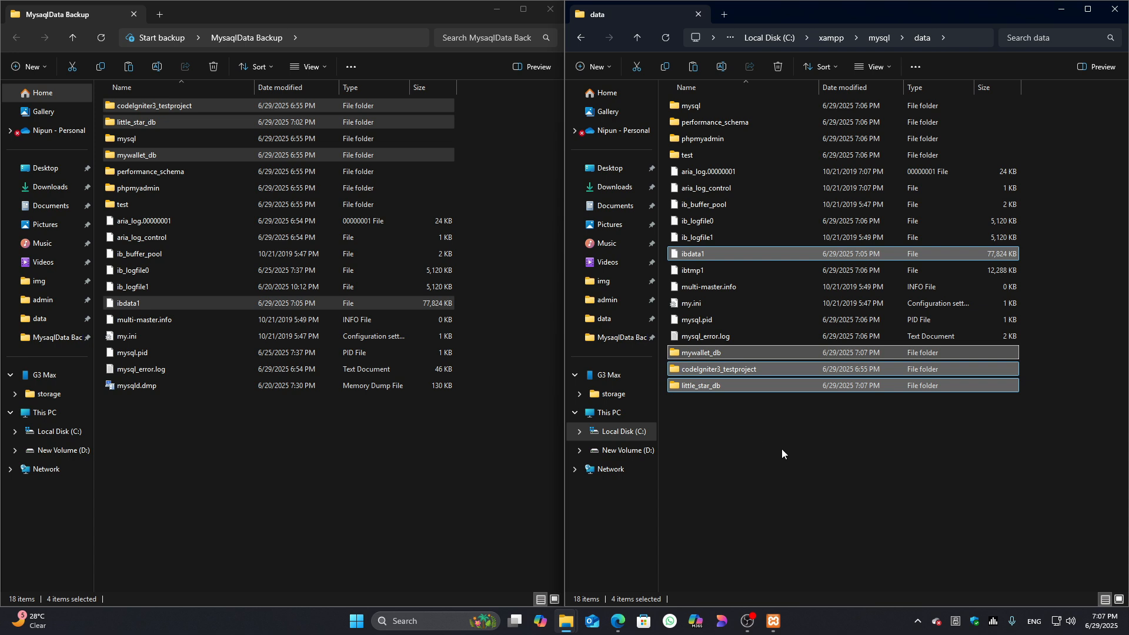
pyautogui.click(803, 459)
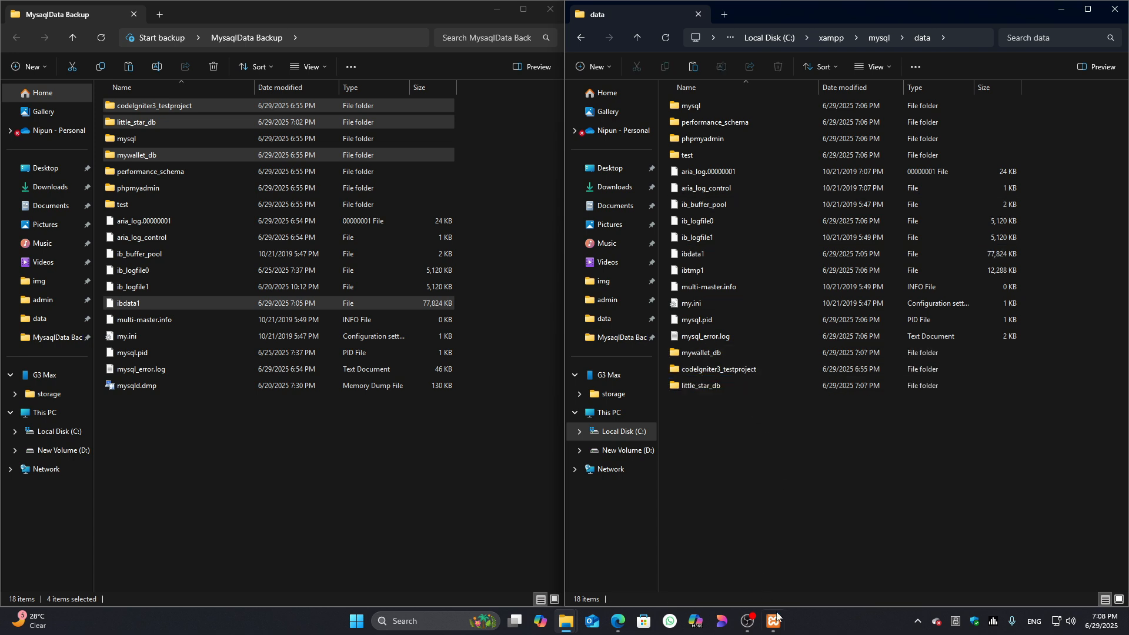
# Start the Apache and MySQL modules in the XAMPP Control Panel and switch to phpMyAdmin in the browser.
pyautogui.click(773, 621)
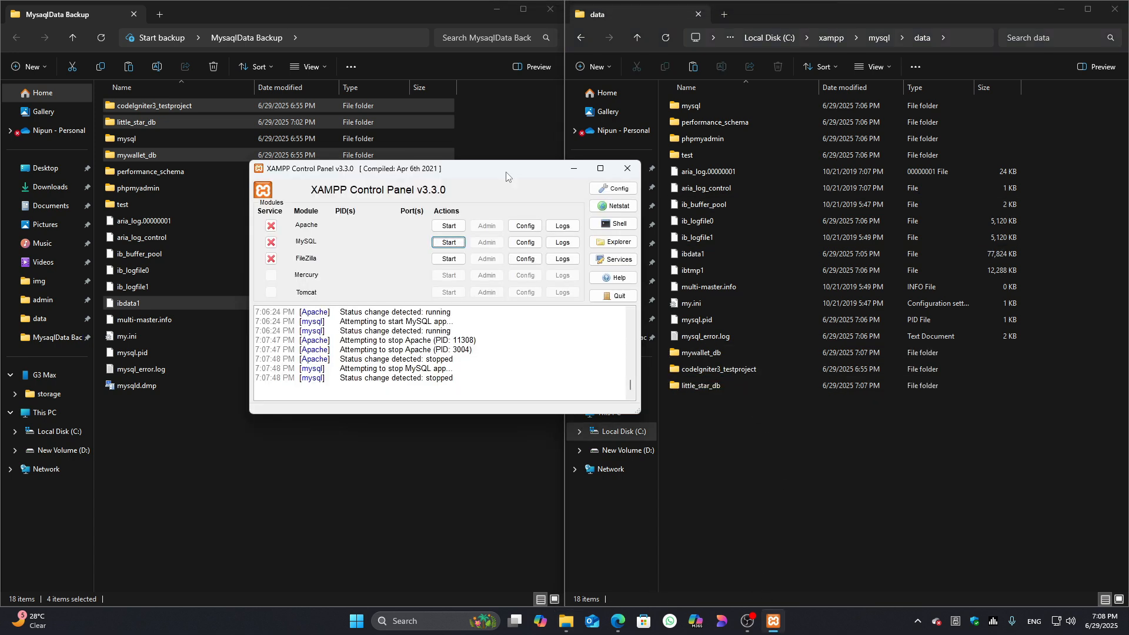
pyautogui.click(449, 230)
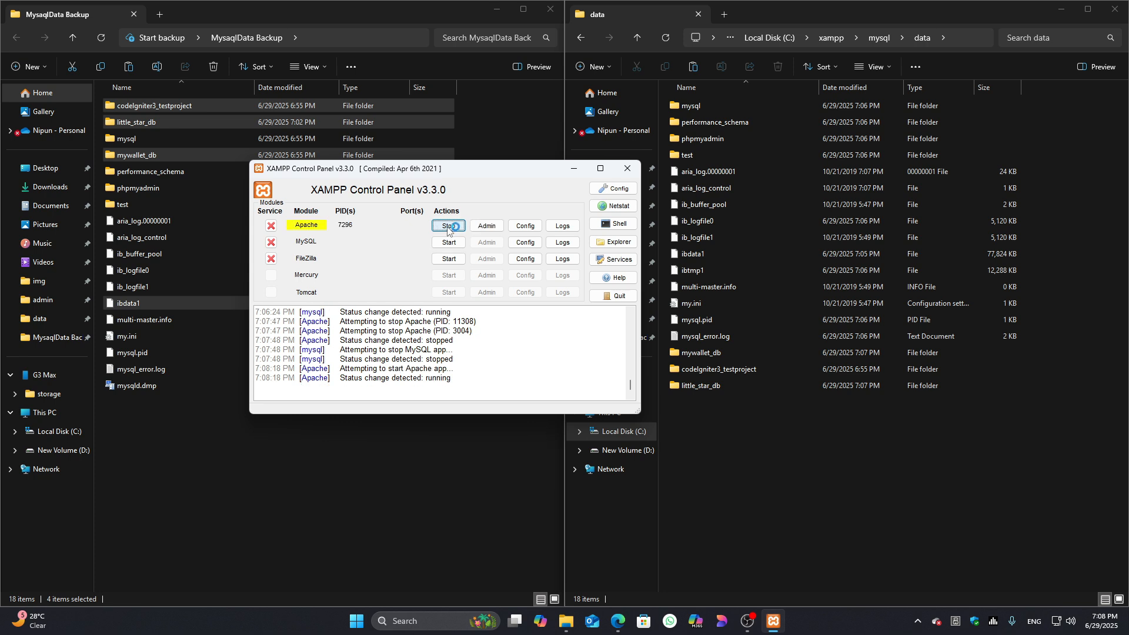
pyautogui.click(456, 246)
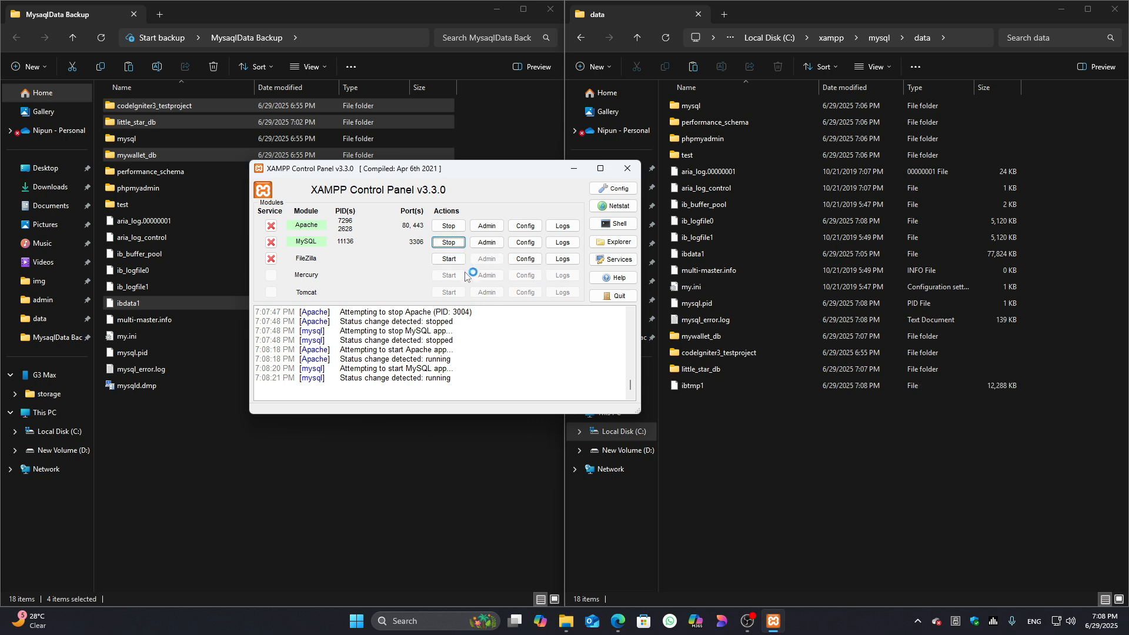
pyautogui.click(618, 621)
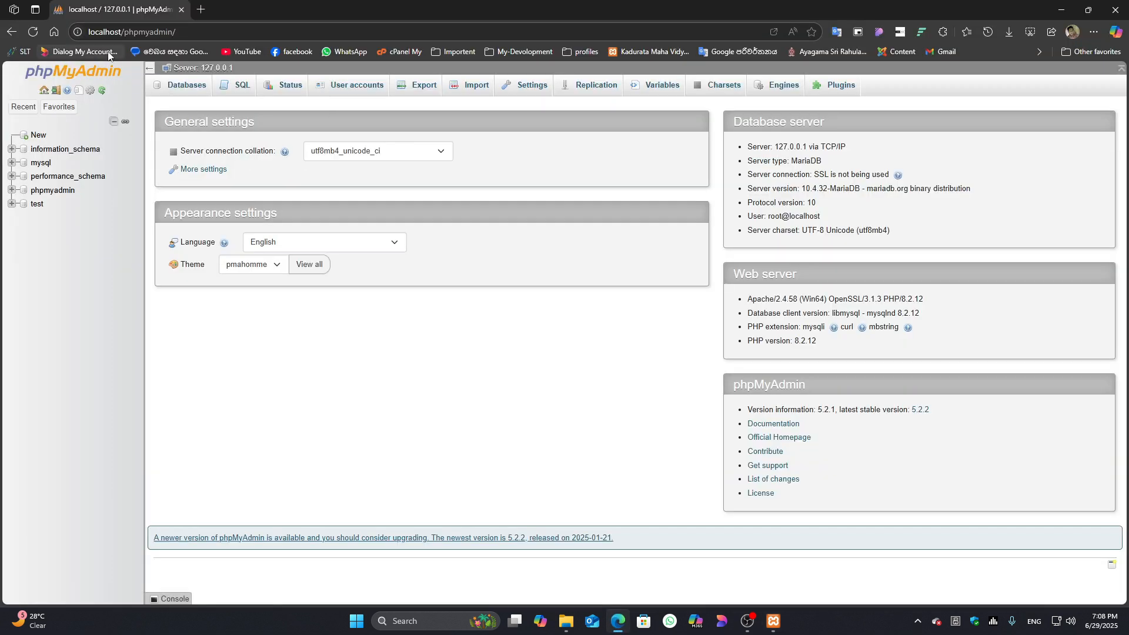
# Reload phpMyAdmin and check the database list for the restored codeIgniter3_testproject and mywallet_db databases.
pyautogui.click(32, 33)
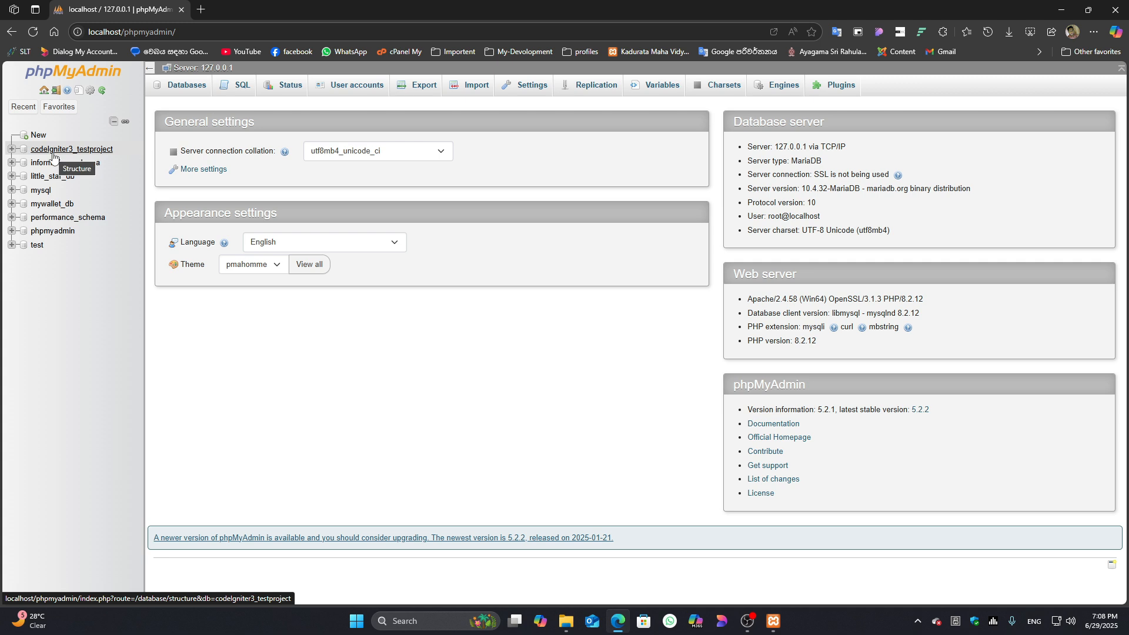
pyautogui.moveTo(131, 153); pyautogui.dragTo(30, 151)
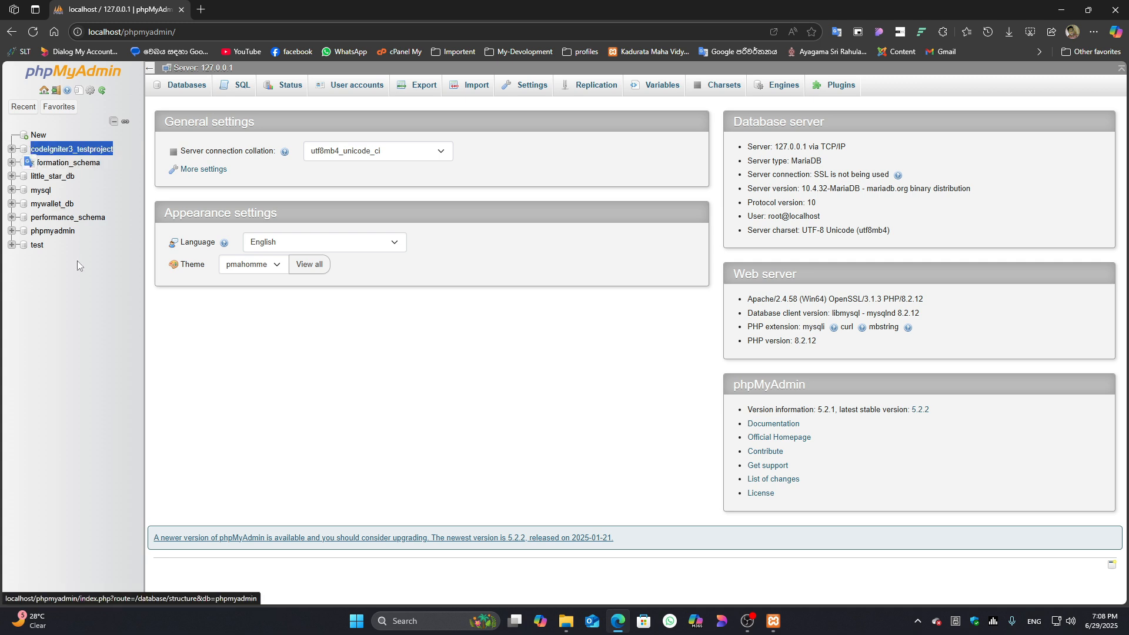
pyautogui.moveTo(96, 199); pyautogui.dragTo(25, 203)
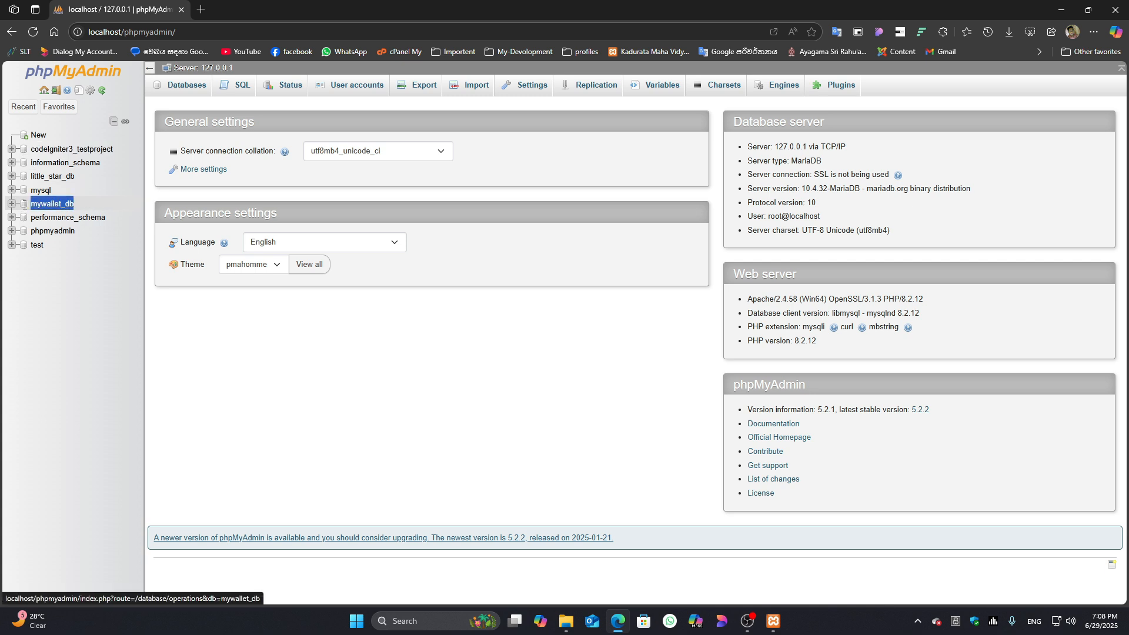
# Browse the incomes table of the mywallet_db database, and minimize the browser and the XAMPP Control Panel.
pyautogui.click(60, 205)
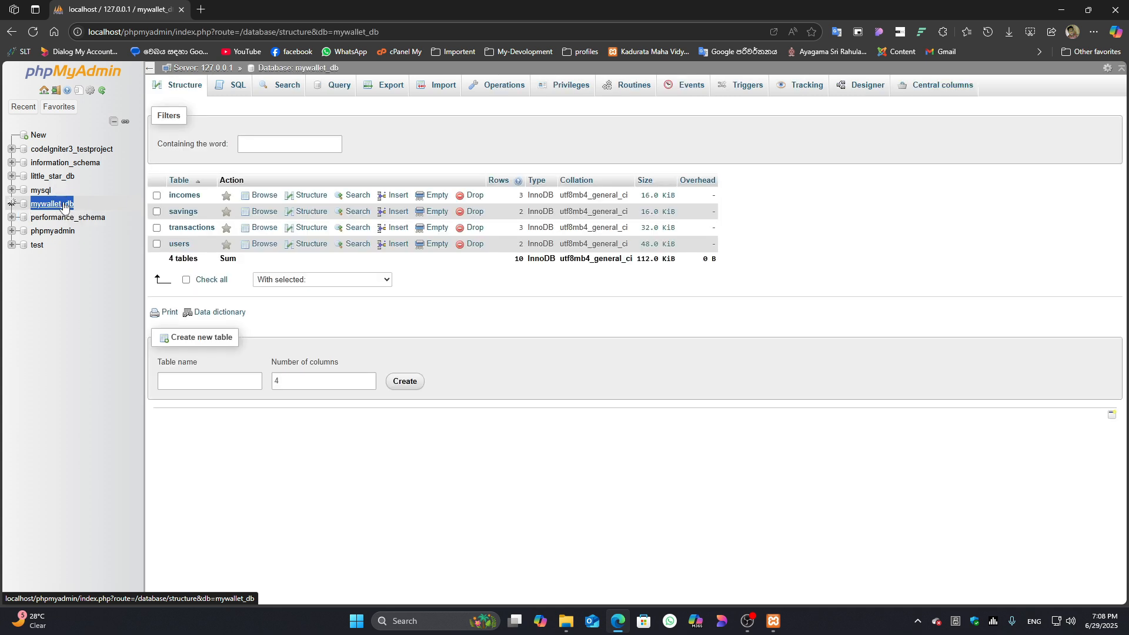
pyautogui.click(173, 196)
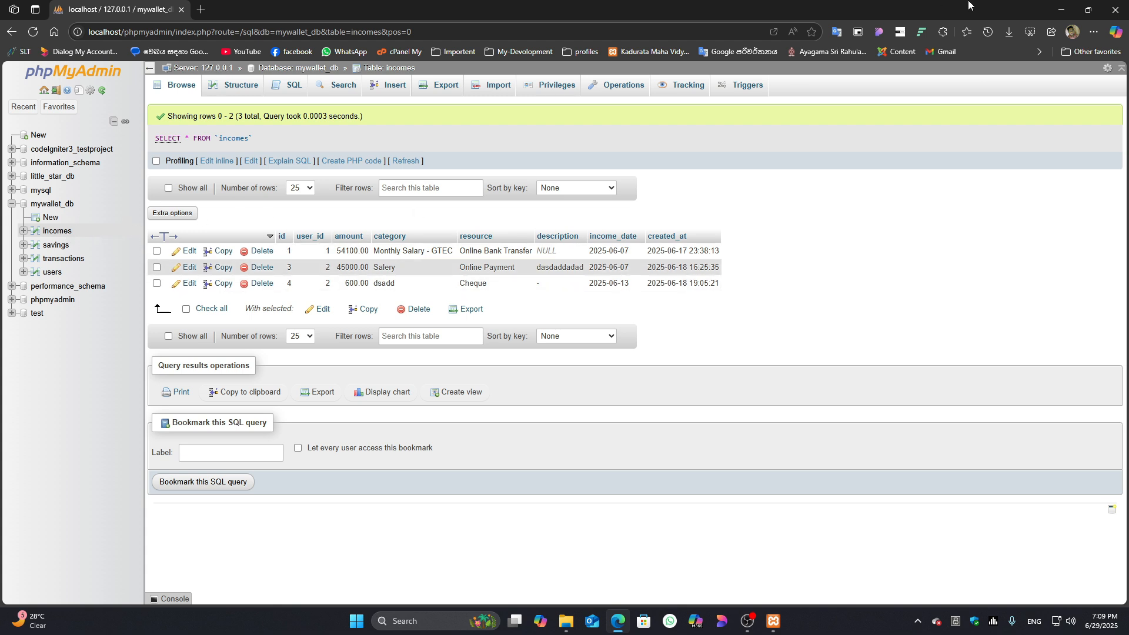
pyautogui.click(1056, 7)
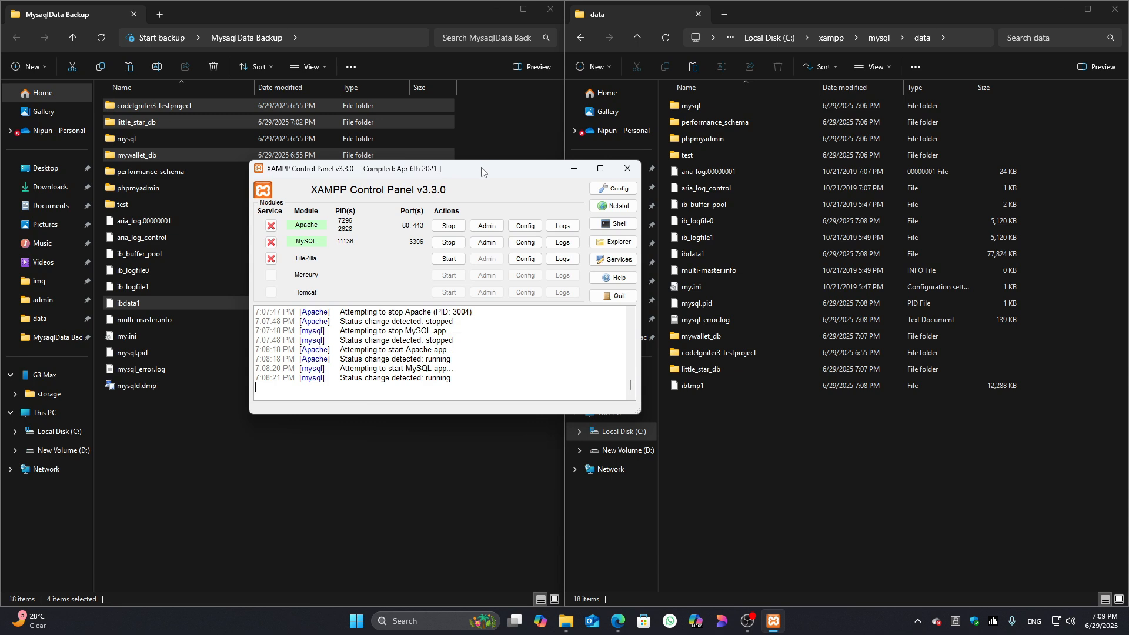
pyautogui.click(569, 169)
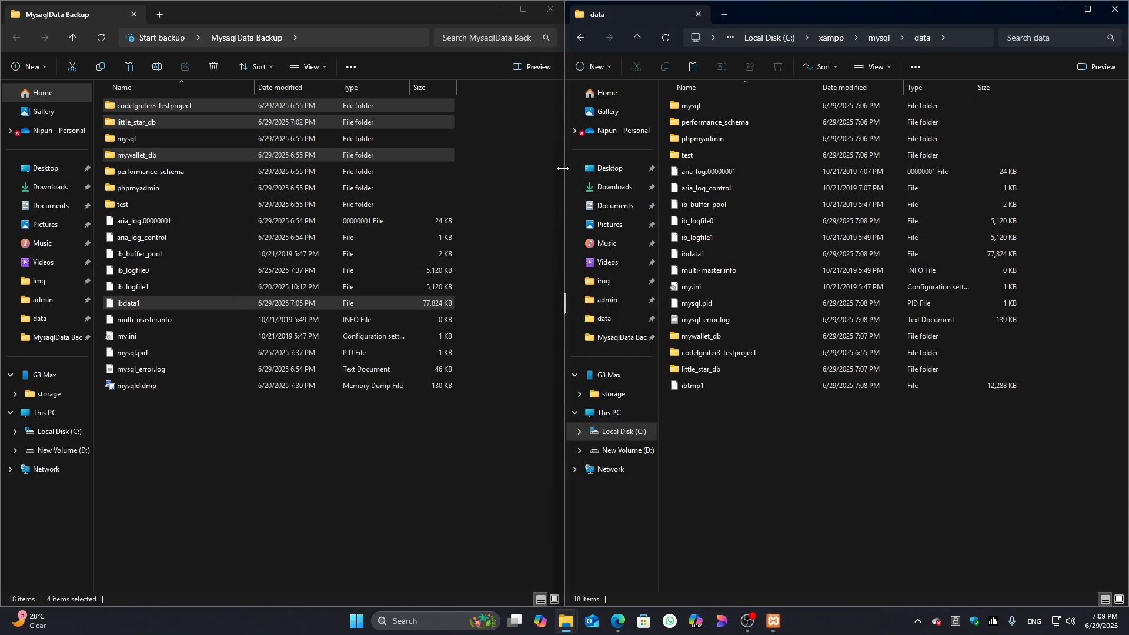